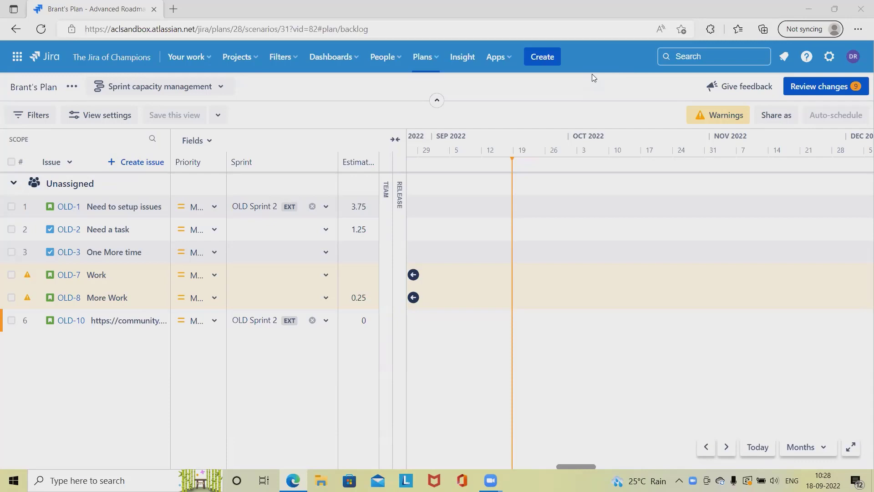
From the Plans menu, begin a new plan to bring up the empty Create plan form
click(432, 55)
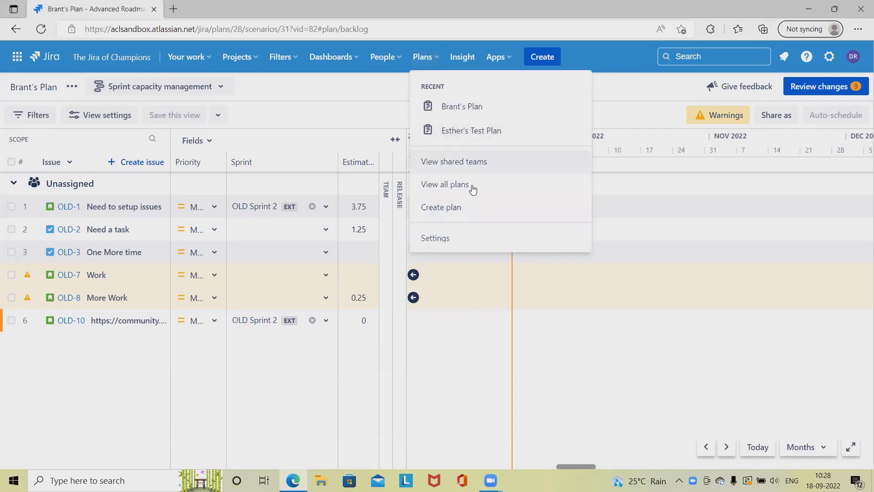
click(456, 208)
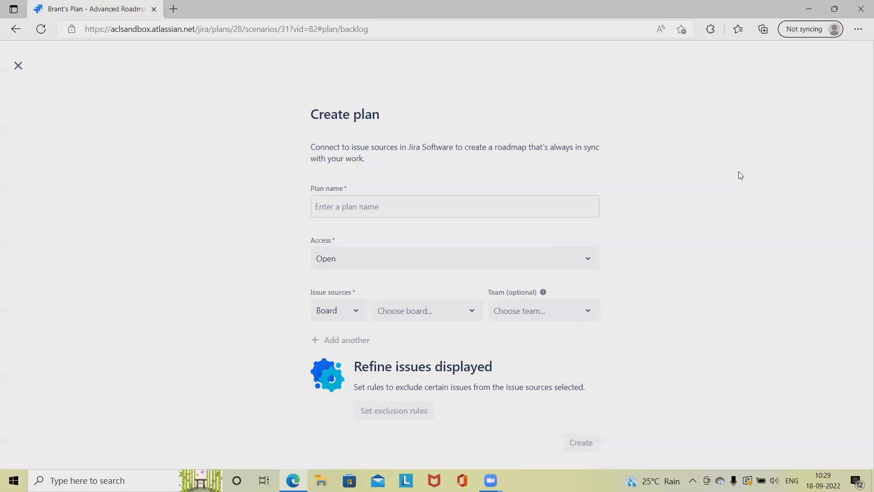
click(17, 66)
click(438, 59)
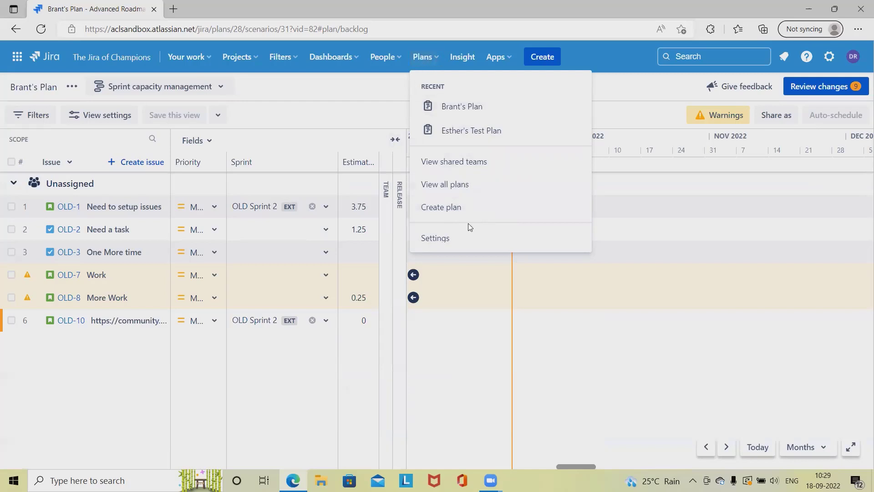
click(452, 207)
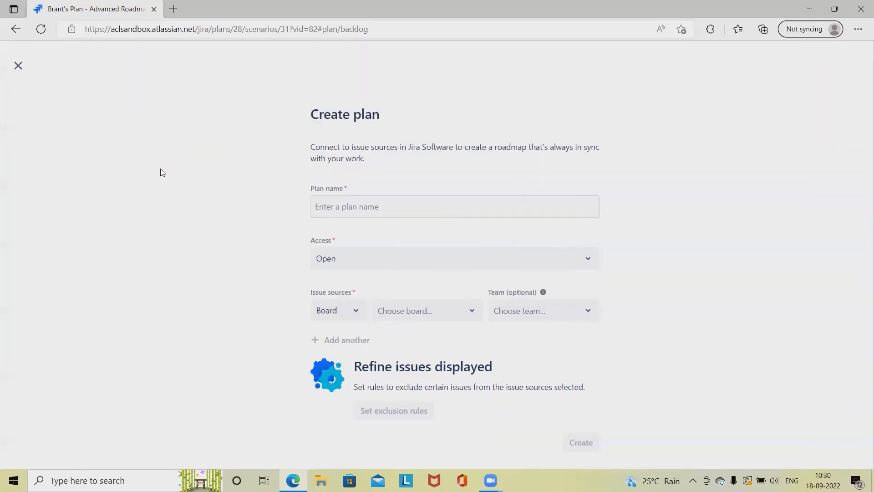
Name the plan Gurukul_Demo and review the Access options, leaving it Open
click(386, 207)
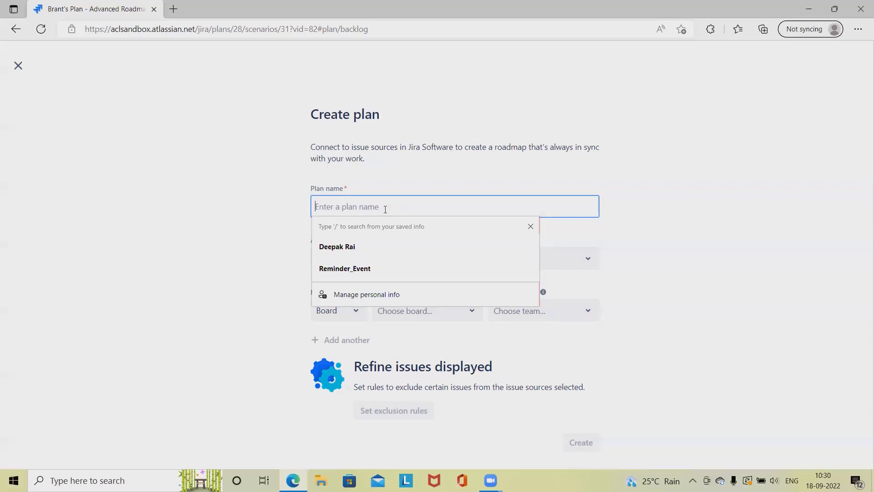
text(Gurukul)
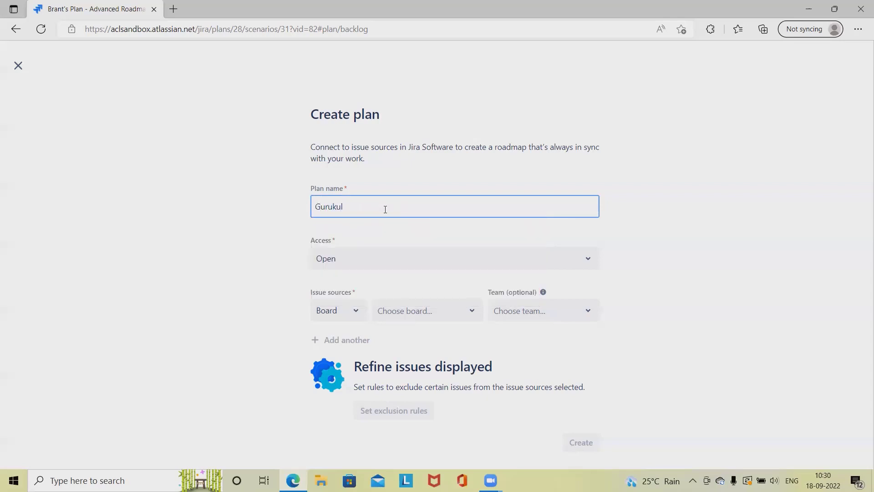
text(_Demo)
click(381, 270)
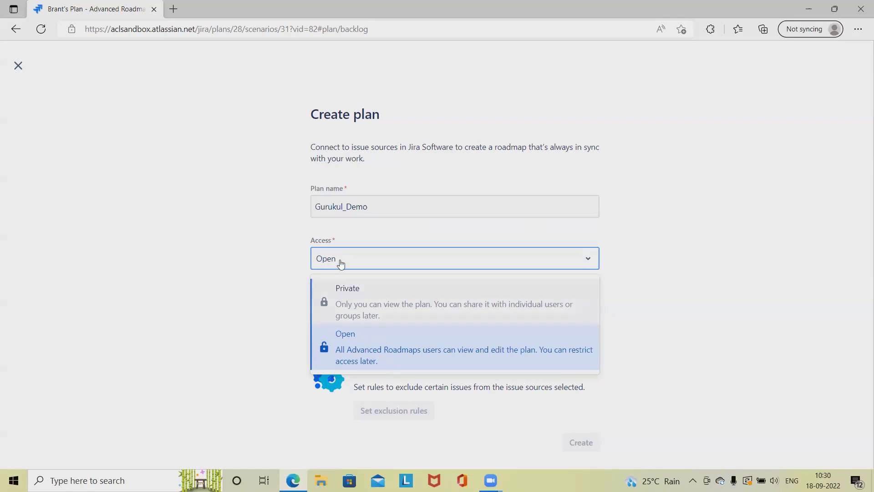
Keep Open access, set the issue source type to Project, and browse the projects
click(369, 349)
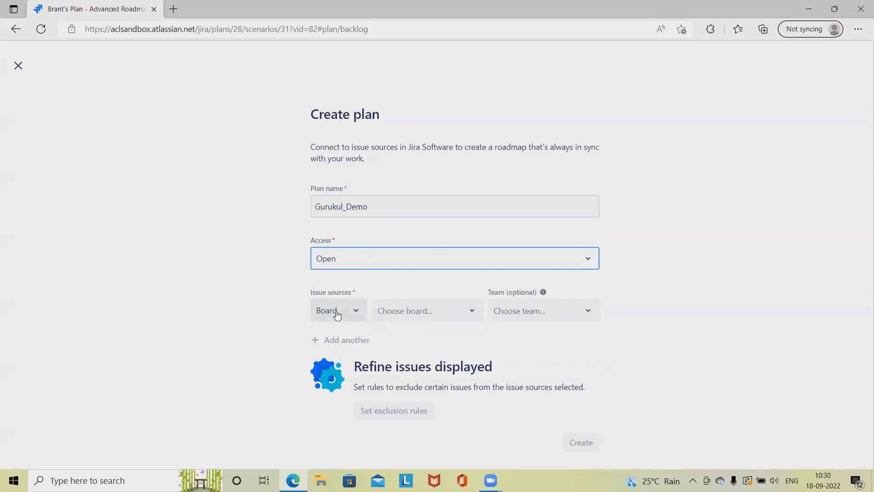
click(356, 315)
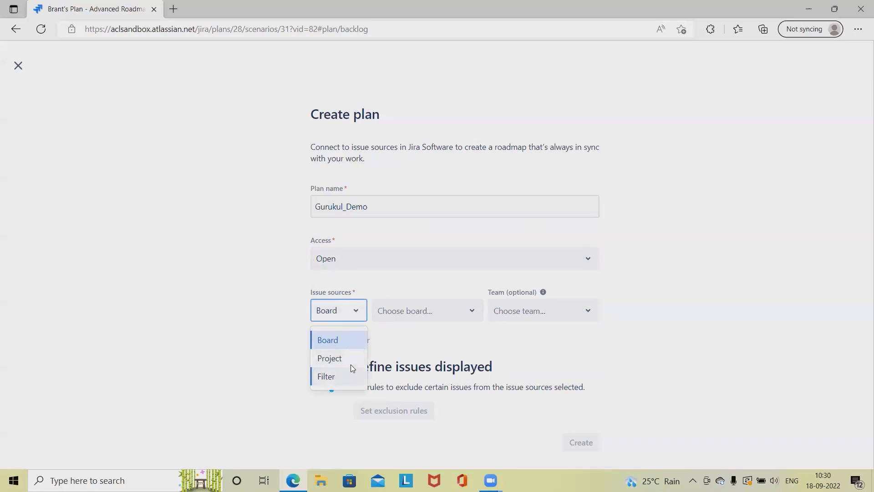
click(337, 358)
click(453, 319)
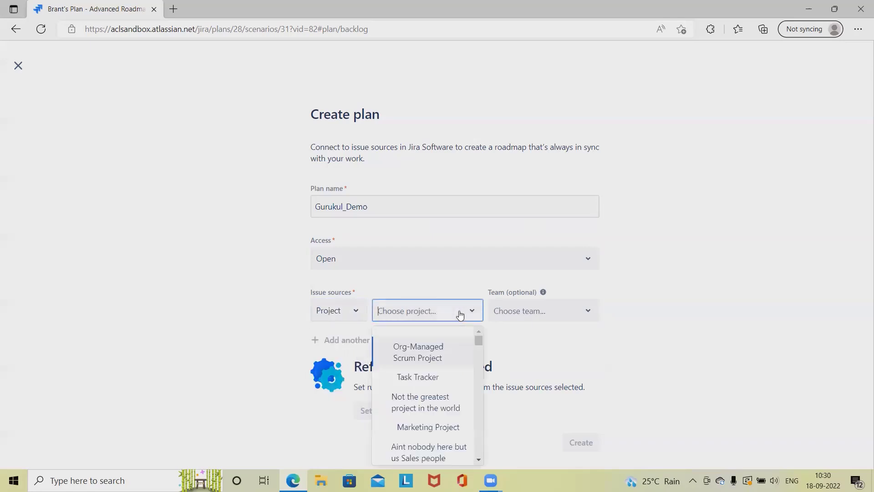
scroll(436, 402, down, 3)
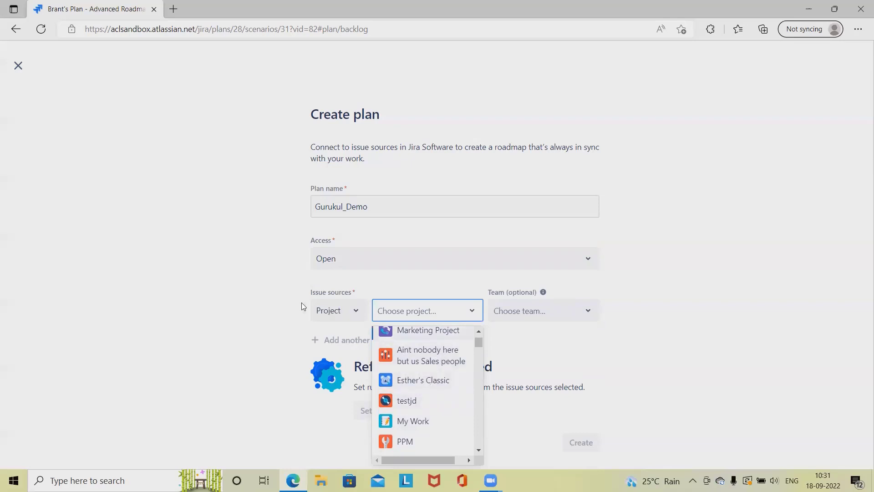
Try the Filter source type and browse the saved filters without choosing one
click(348, 310)
click(338, 375)
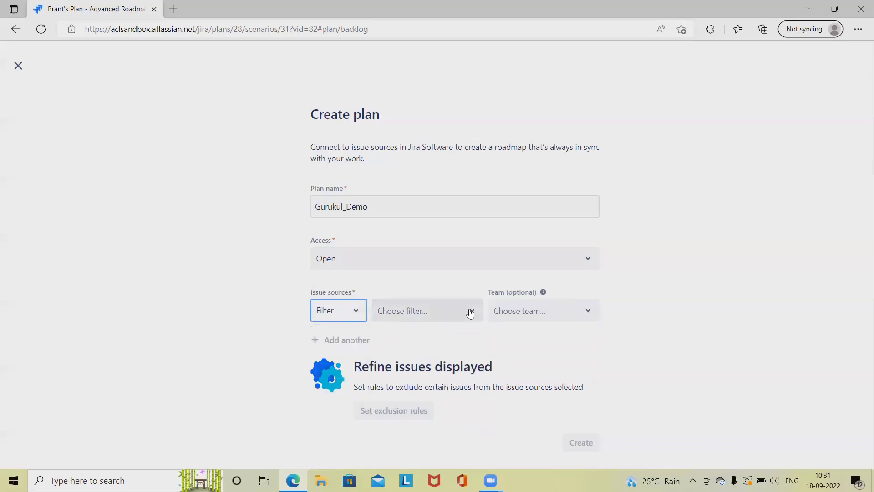
click(471, 313)
scroll(437, 422, down, 1)
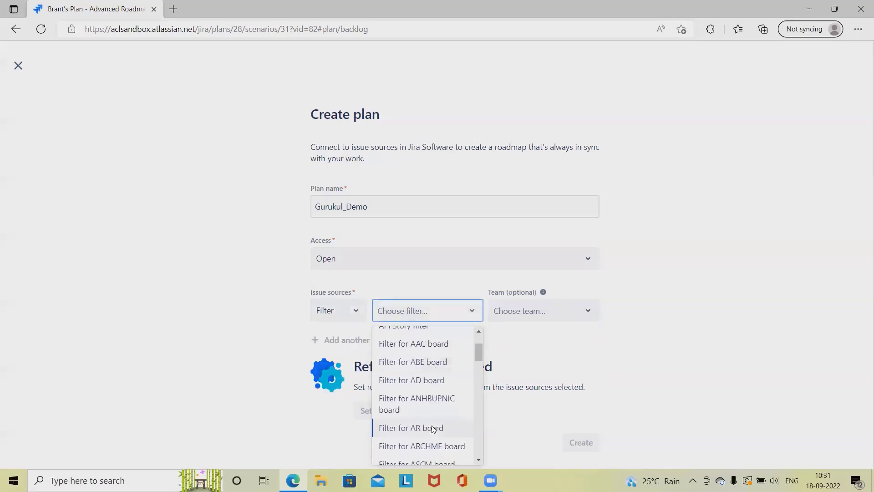
scroll(433, 429, down, 1)
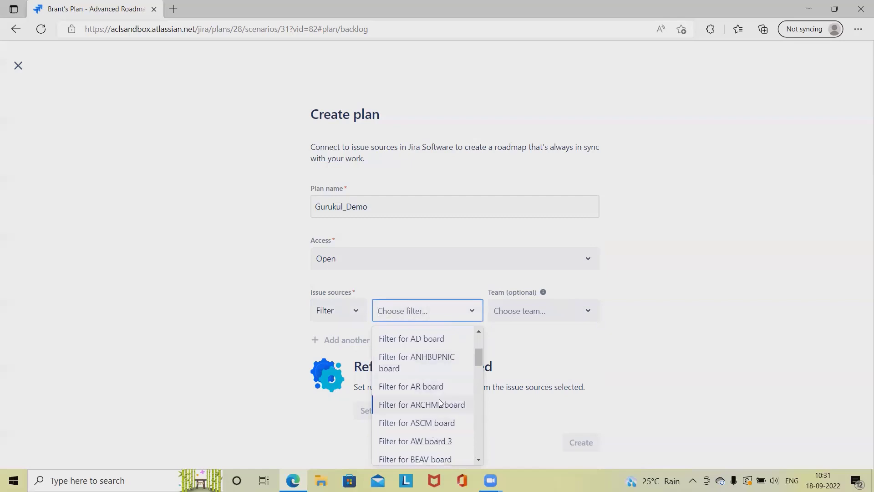
click(575, 355)
Switch the source back to Project and select Org-Managed Scrum Project
click(356, 313)
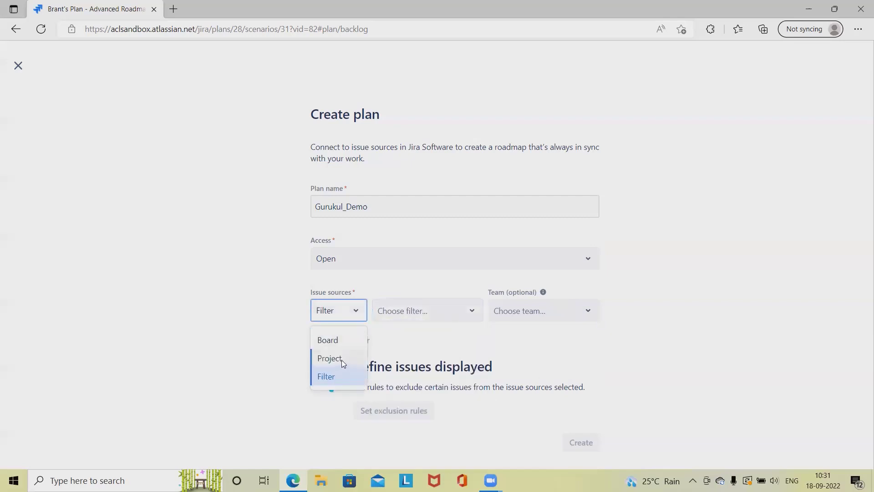
click(342, 360)
click(466, 316)
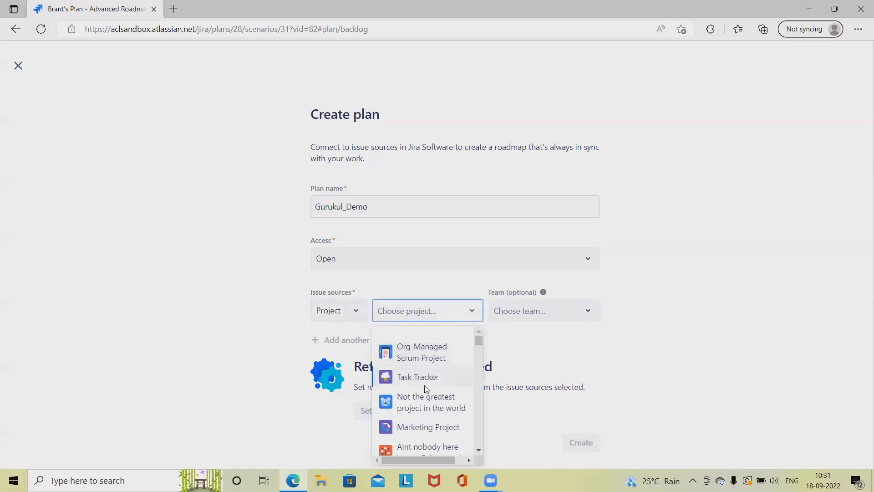
scroll(417, 410, down, 2)
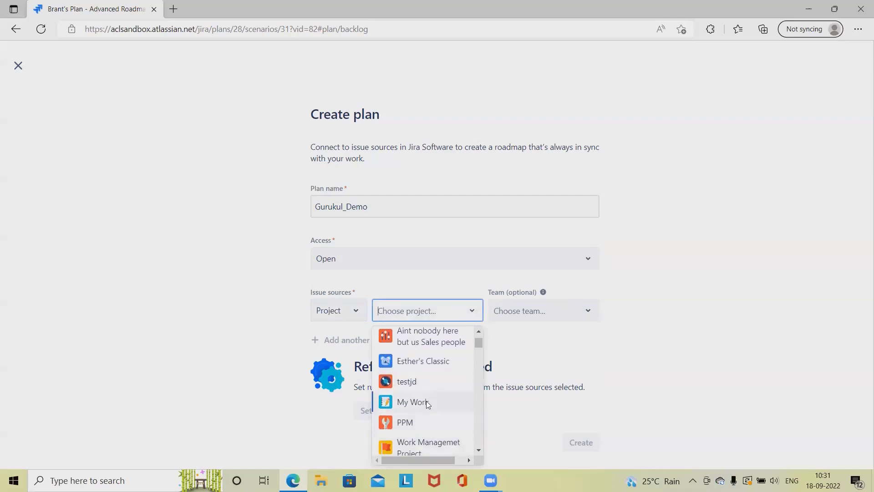
scroll(415, 450, down, 2)
scroll(417, 451, down, 2)
scroll(421, 450, up, 5)
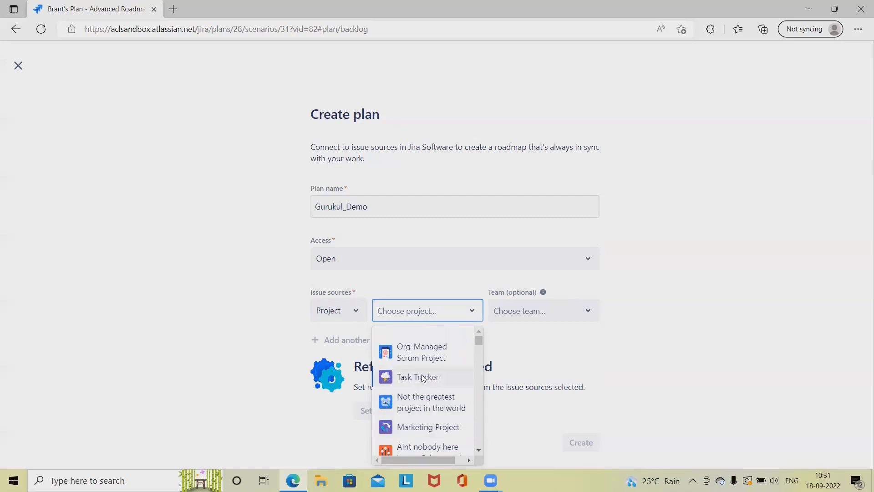
click(421, 355)
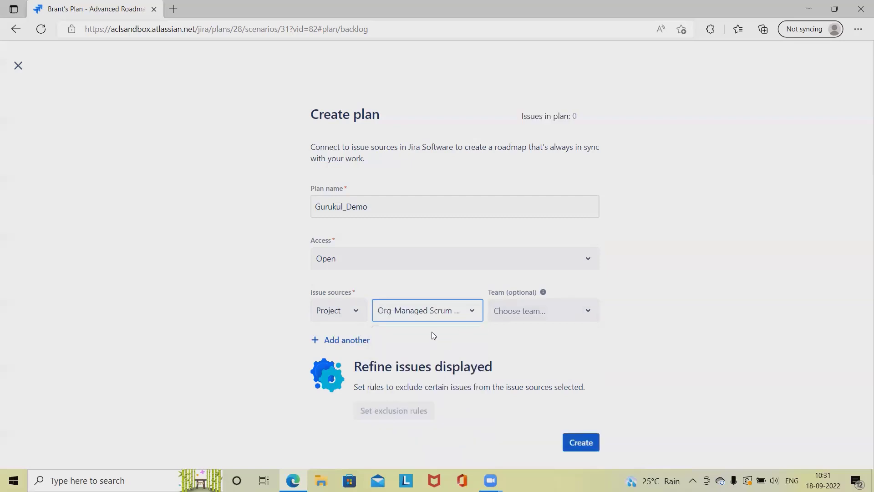
After checking the teams list, add a second source row set to Filter, leaving the filter unchosen
click(545, 312)
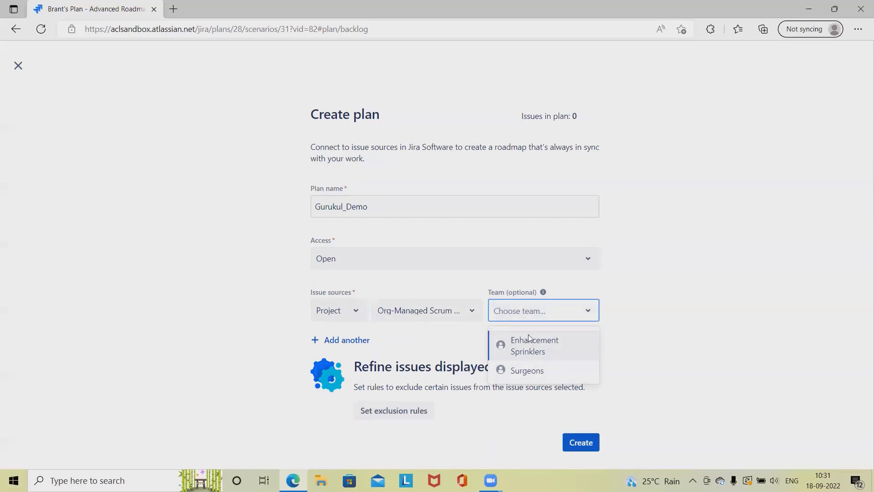
click(335, 341)
click(351, 342)
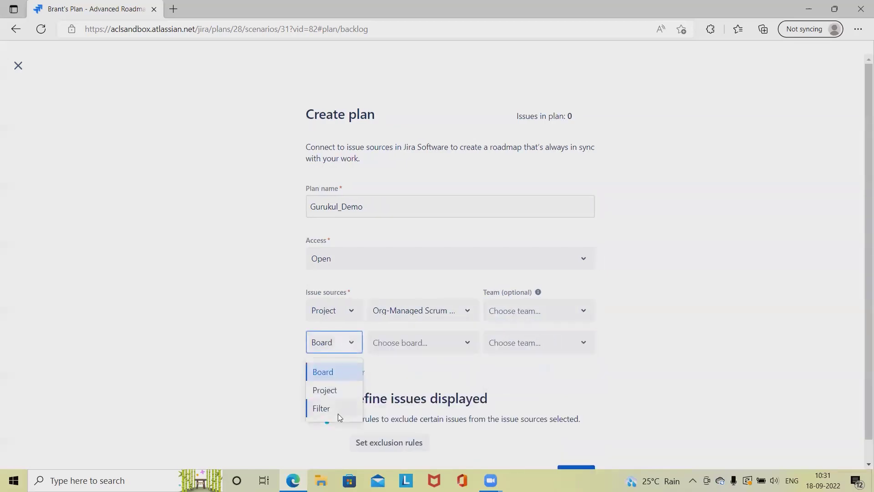
click(331, 408)
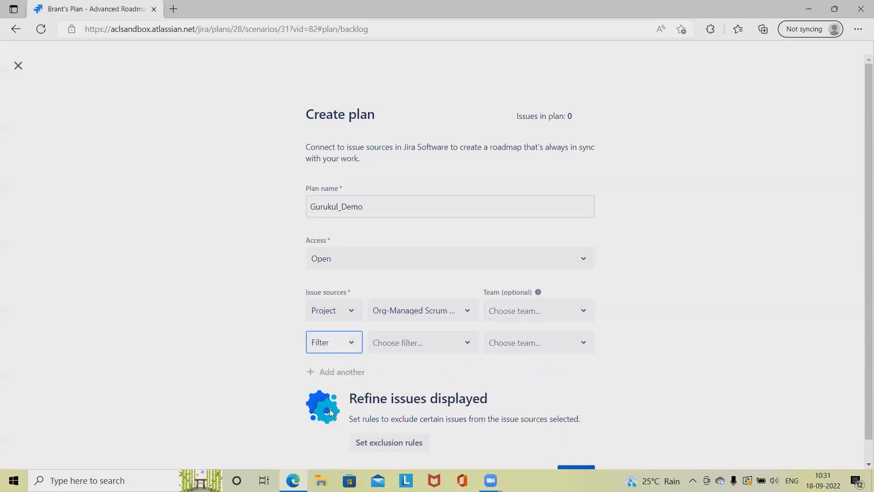
click(459, 348)
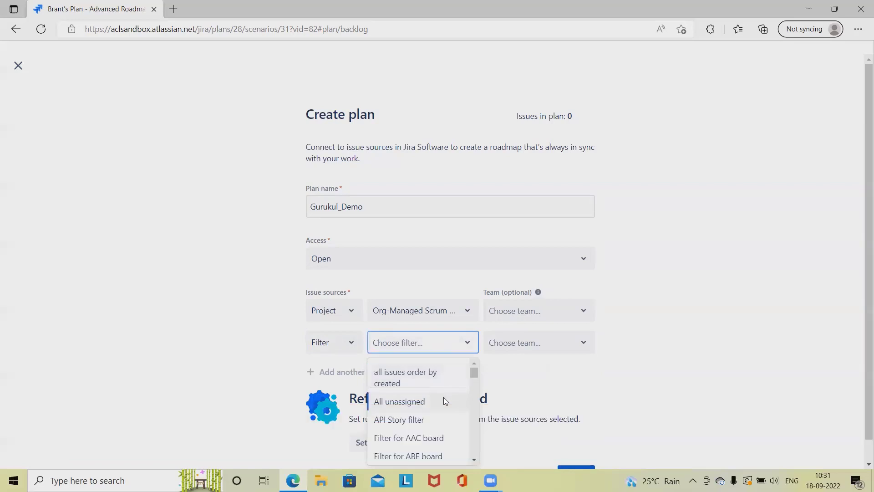
click(520, 392)
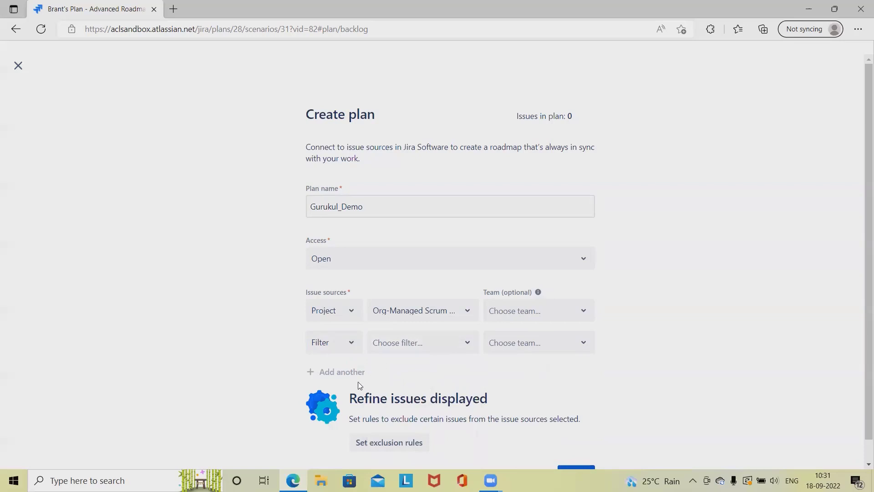
scroll(401, 364, down, 1)
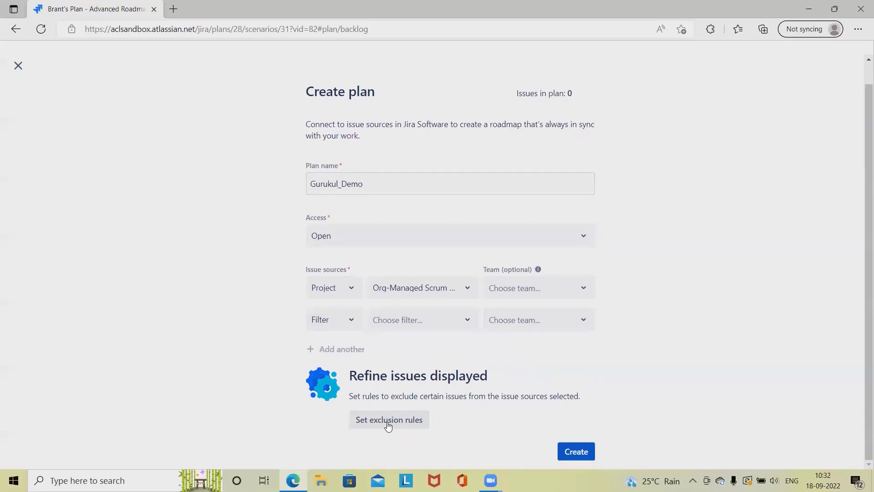
Exclude the Epic, Story, Bug and Task issue types from the plan
click(388, 420)
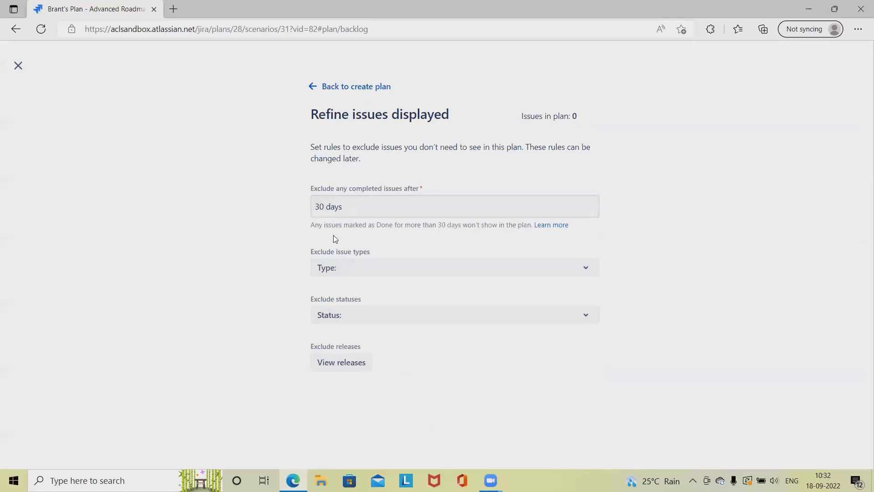
click(378, 269)
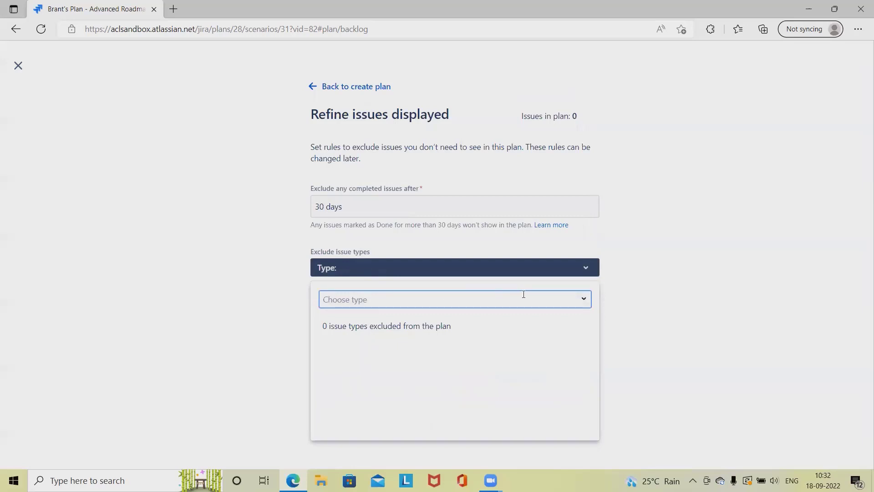
click(585, 300)
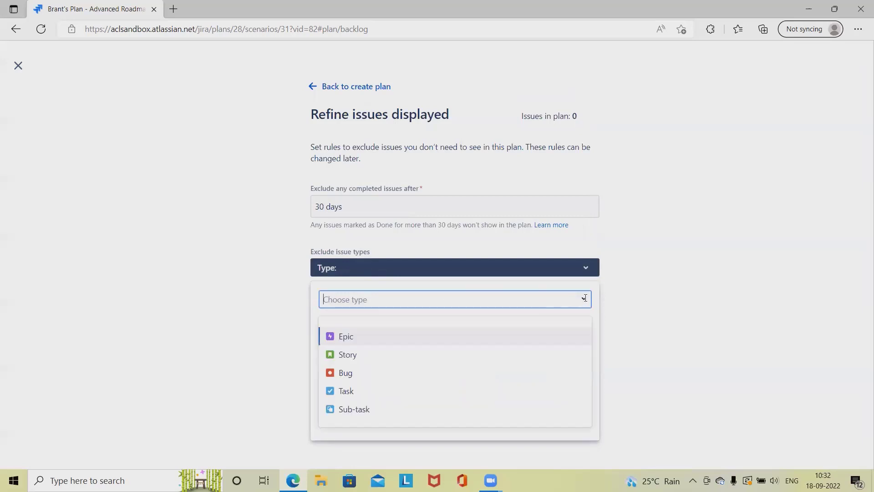
click(369, 343)
click(435, 338)
click(361, 339)
click(366, 339)
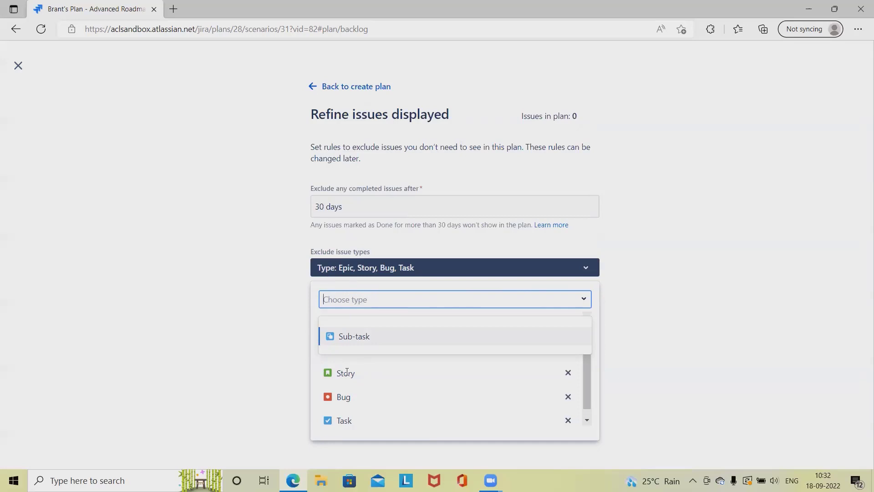
click(221, 339)
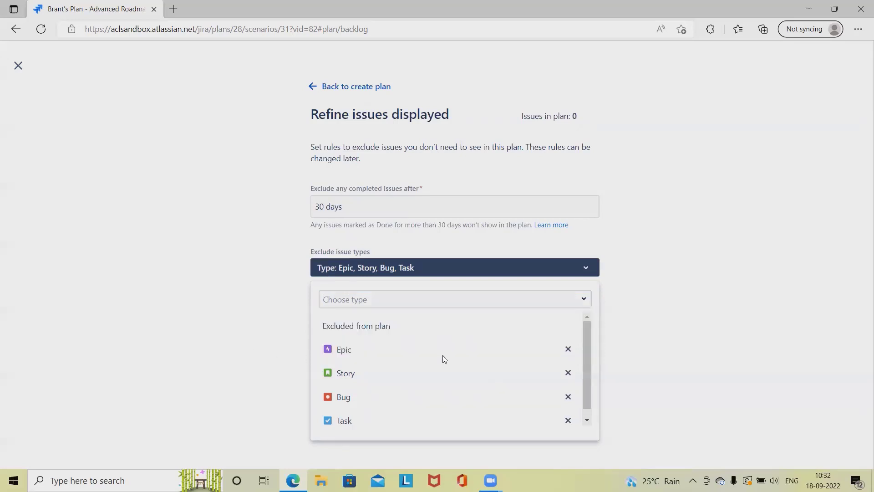
Review the status and release exclusion options without excluding any
click(764, 345)
click(385, 320)
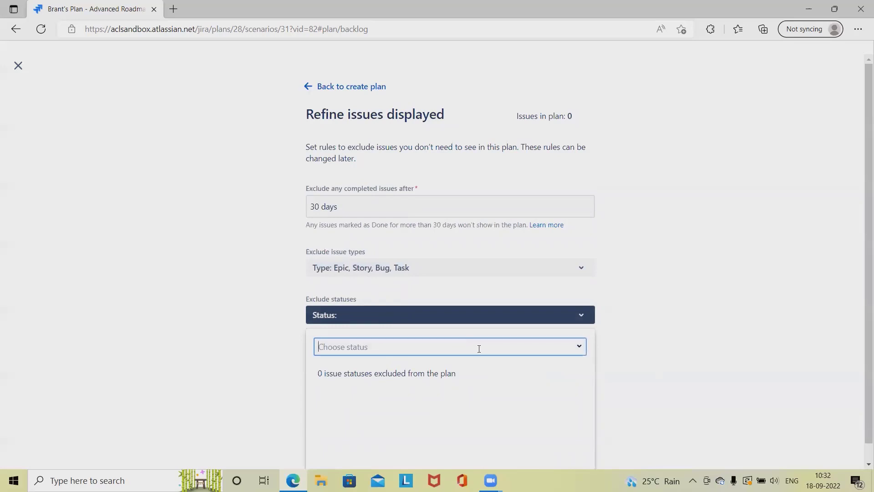
click(722, 331)
click(343, 370)
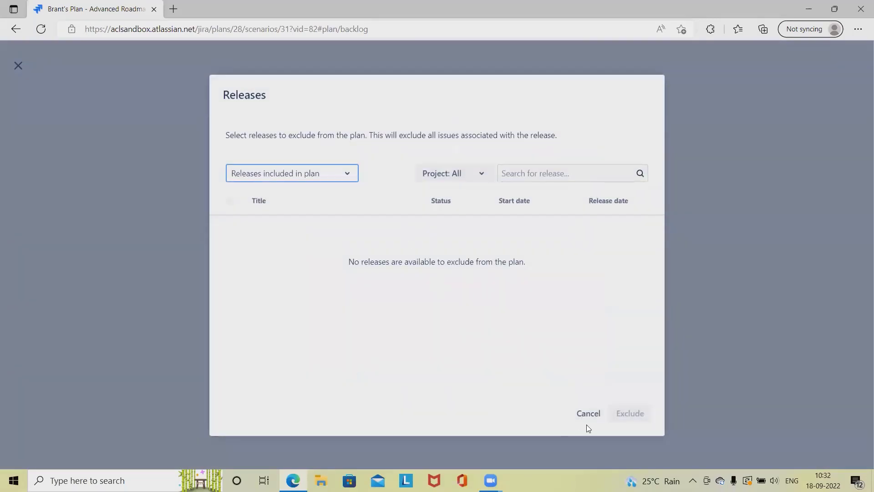
click(589, 414)
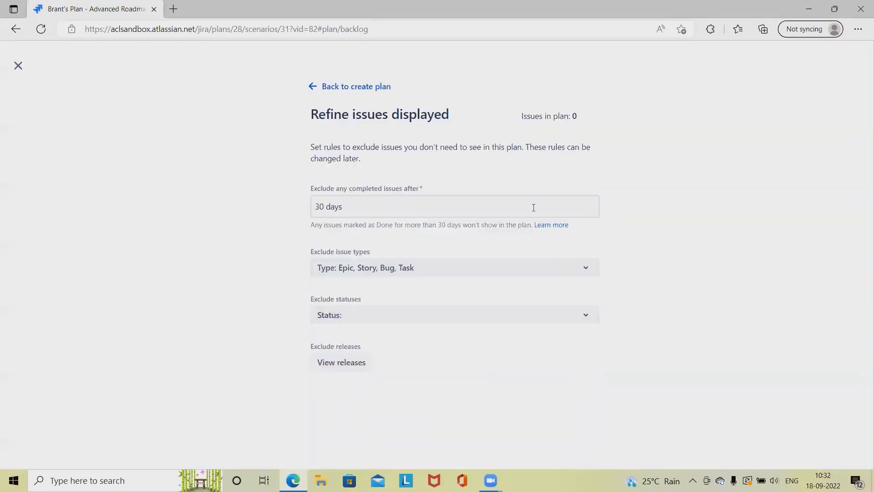
Return to the form, create the Gurukul_Demo plan, then go back to Brant's Plan
click(339, 89)
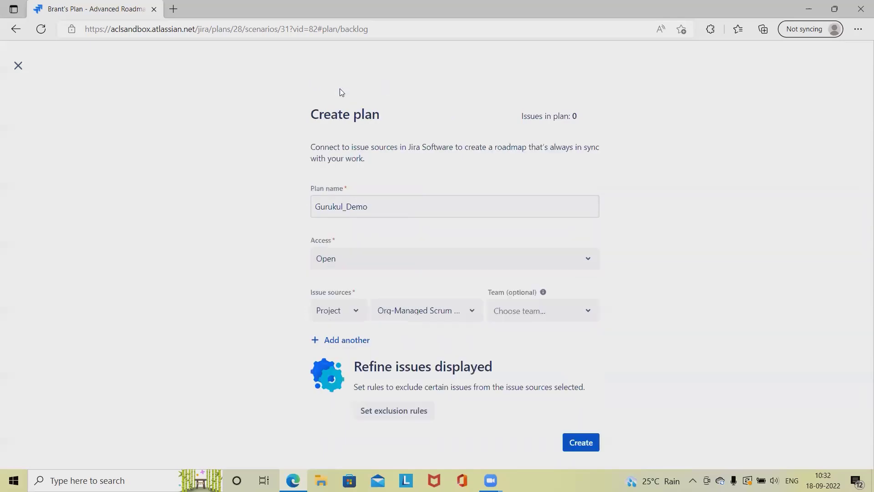
click(585, 445)
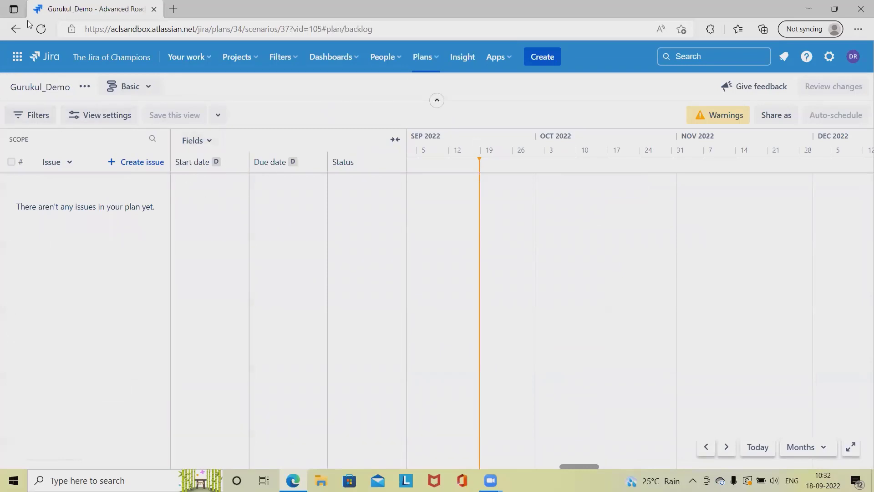
click(16, 30)
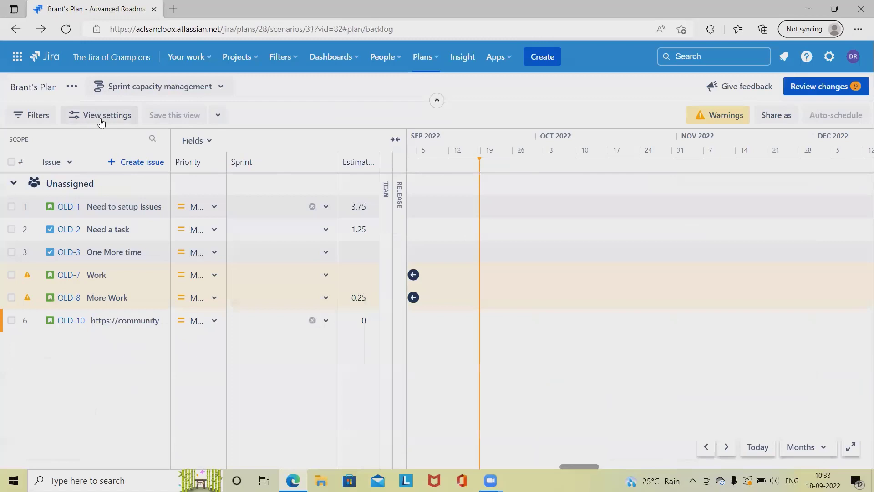
Inspect Brant's Plan view settings and its roadmap views list, then bring up the plans list
click(101, 121)
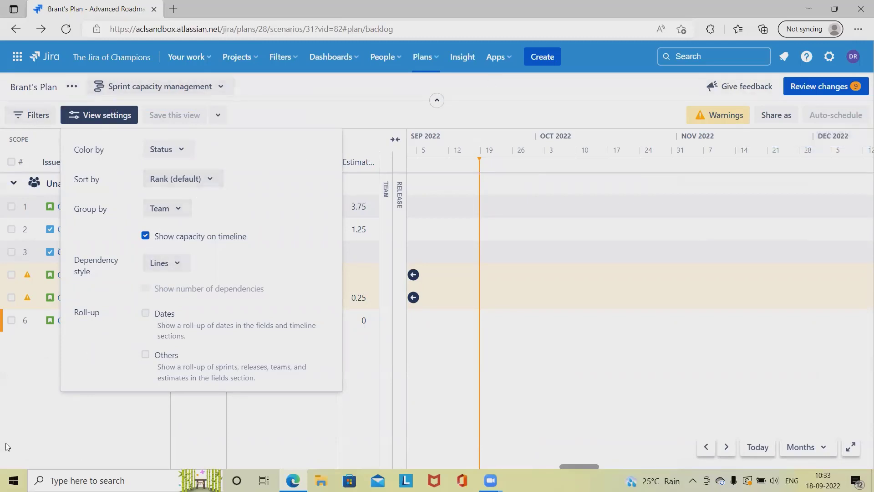
click(25, 392)
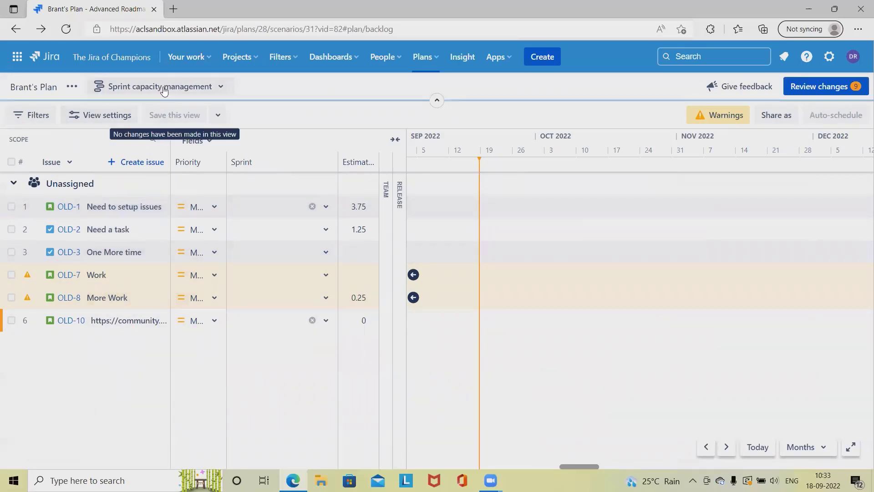
click(218, 87)
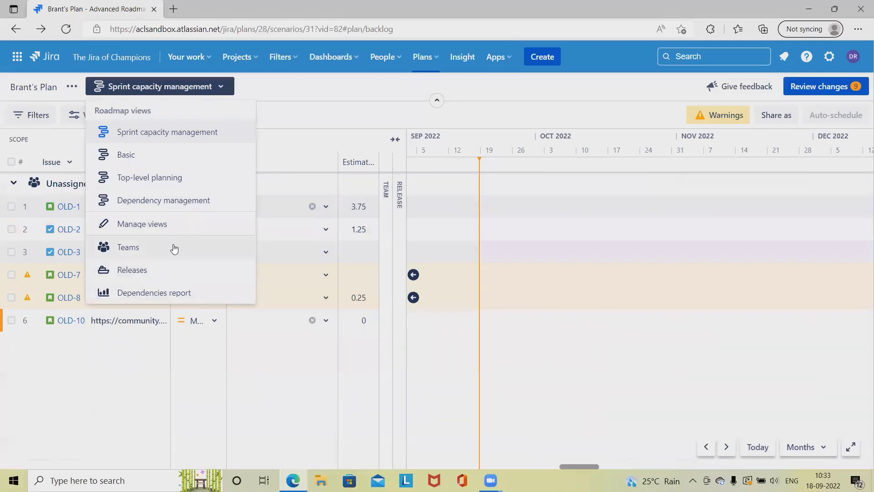
click(438, 62)
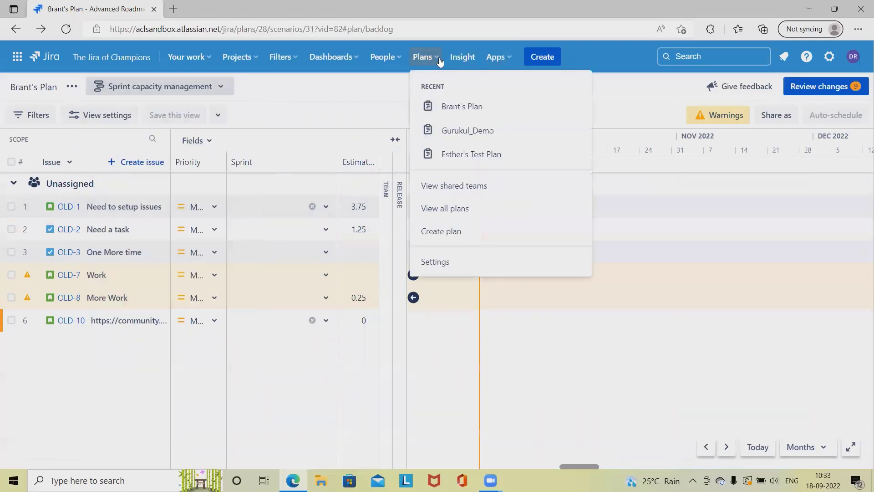
Open the ACME website project's backlog from the Projects list and bring up the Plans menu
click(478, 130)
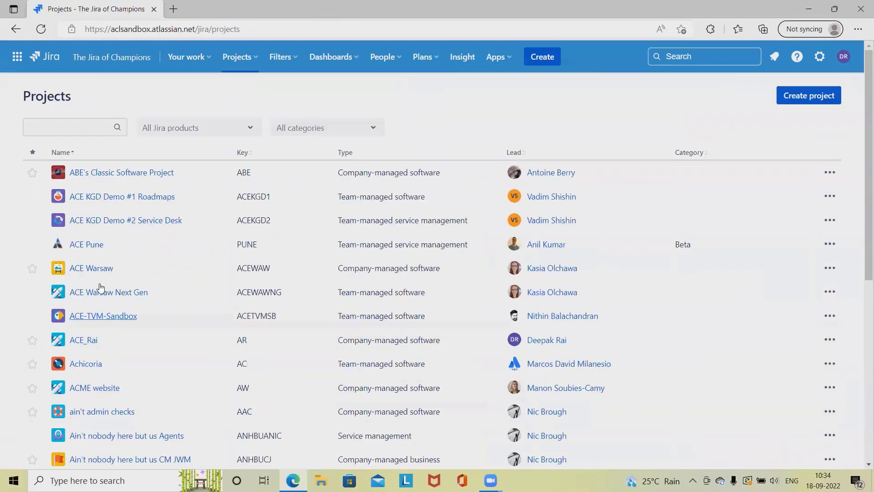
scroll(105, 289, down, 4)
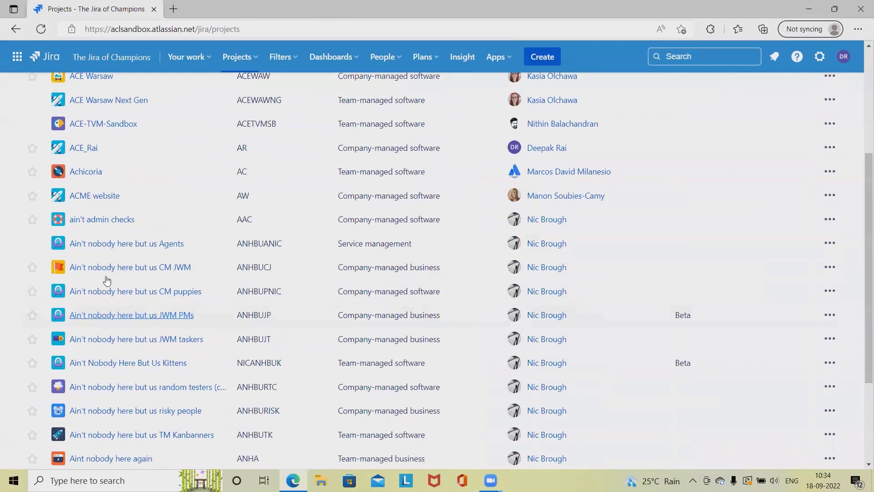
click(121, 244)
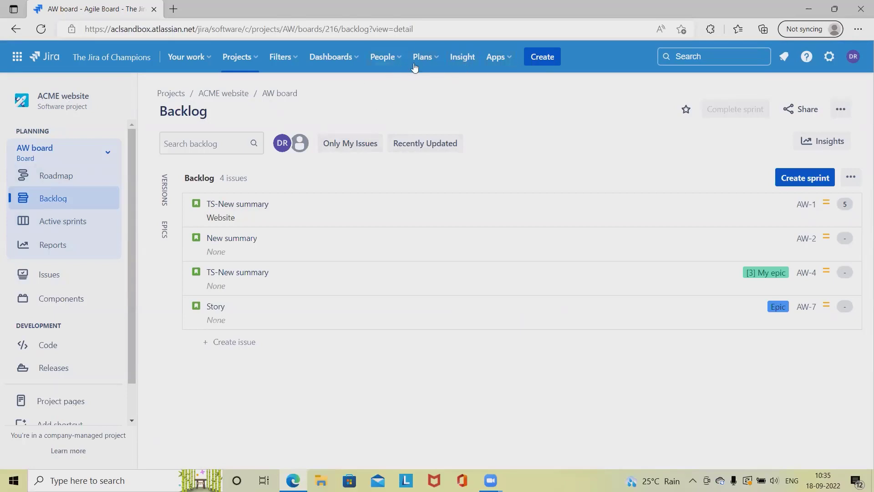
click(440, 65)
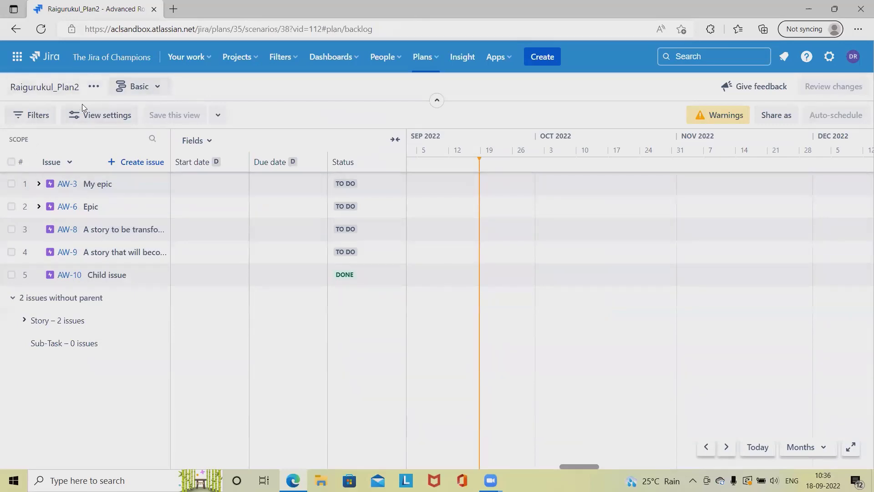
Open the ••• options menu next to the Raigurukul_Plan2 plan name
click(94, 86)
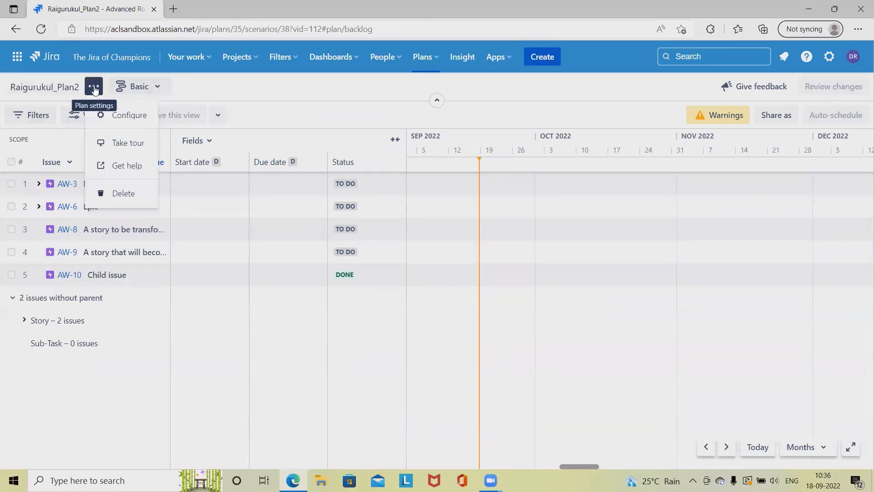
Step through all seven callouts of the Raigurukul_Plan2 tour to the Happy planning! message
click(131, 146)
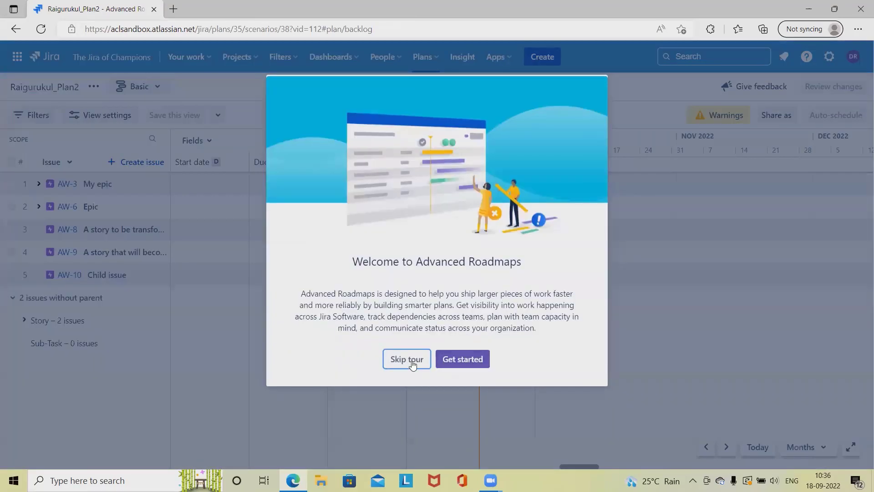
click(462, 360)
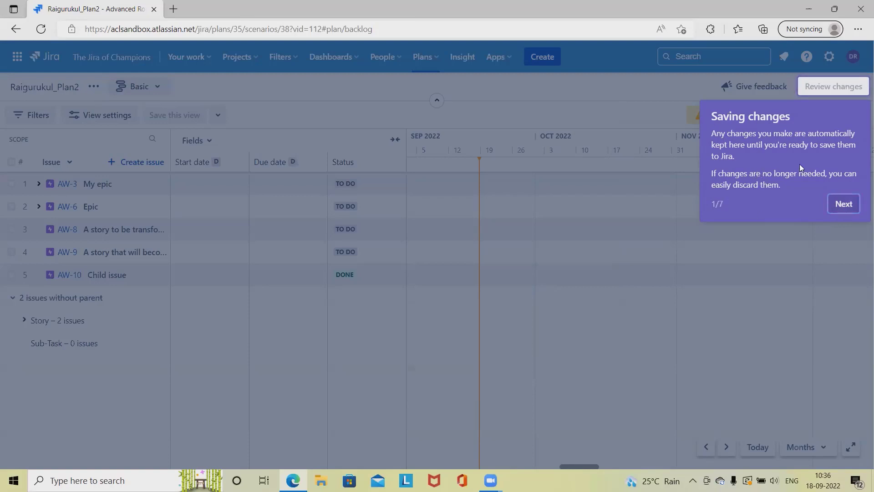
click(849, 207)
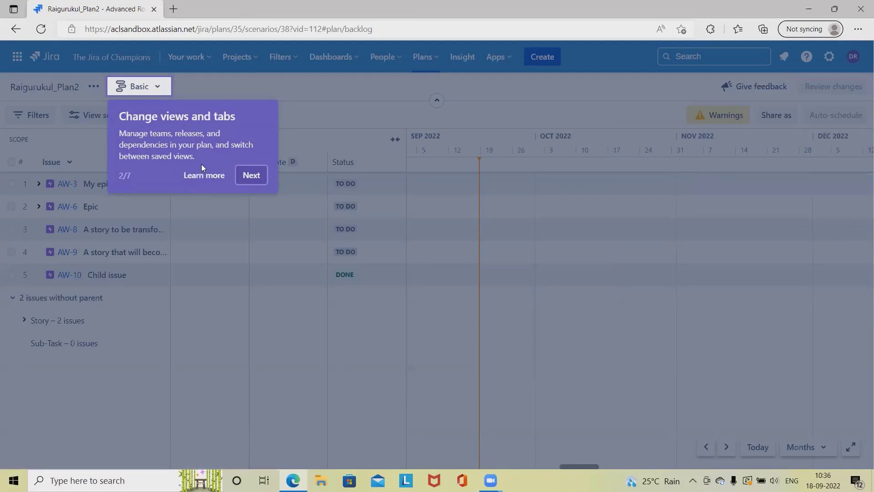
click(252, 182)
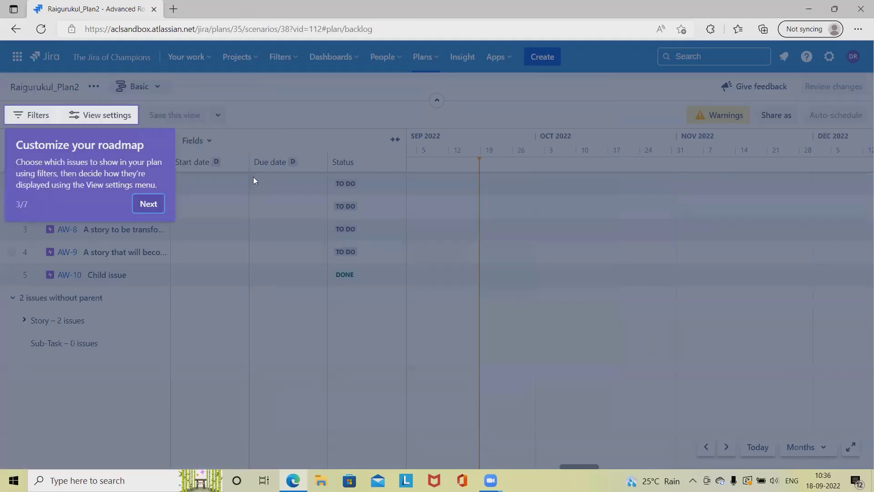
click(153, 205)
click(286, 204)
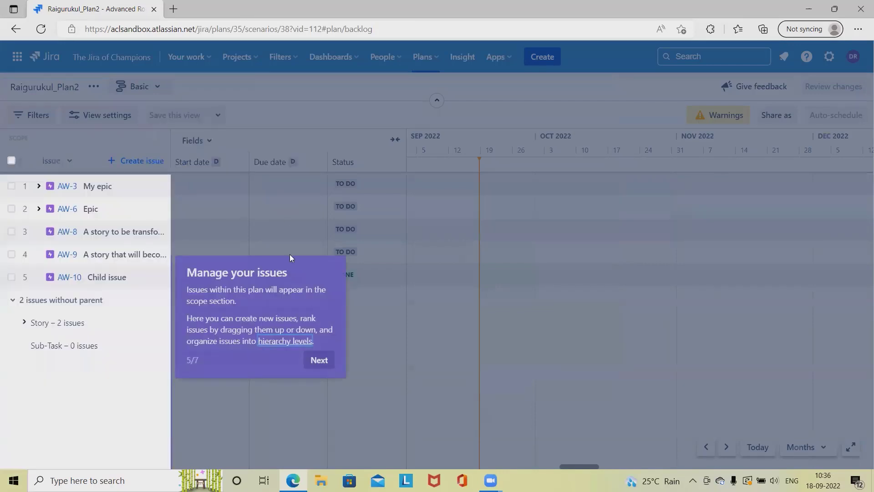
click(318, 359)
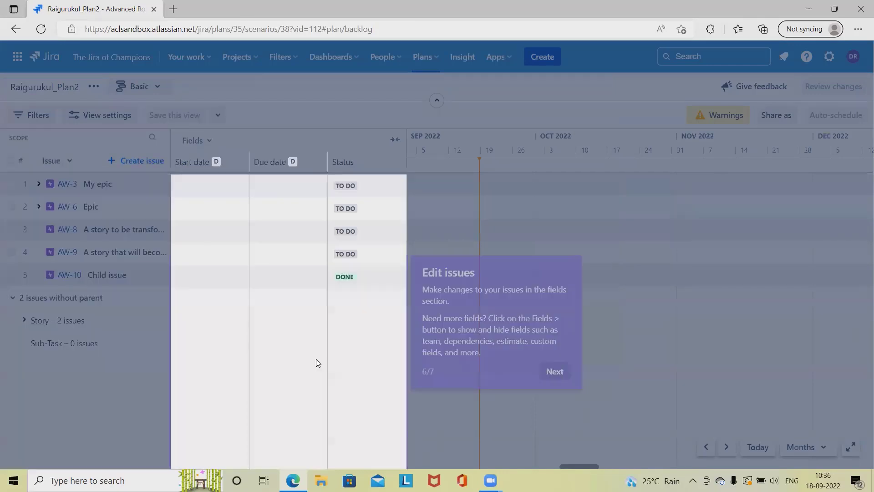
click(554, 371)
click(373, 260)
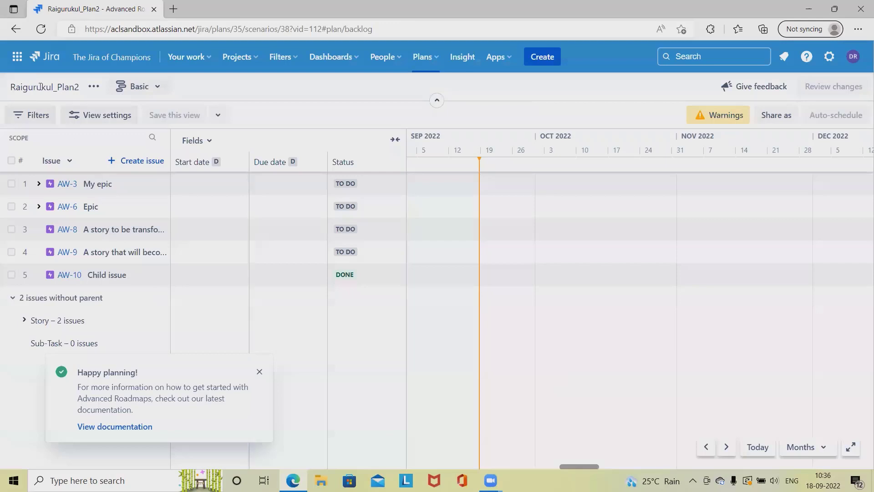
click(94, 86)
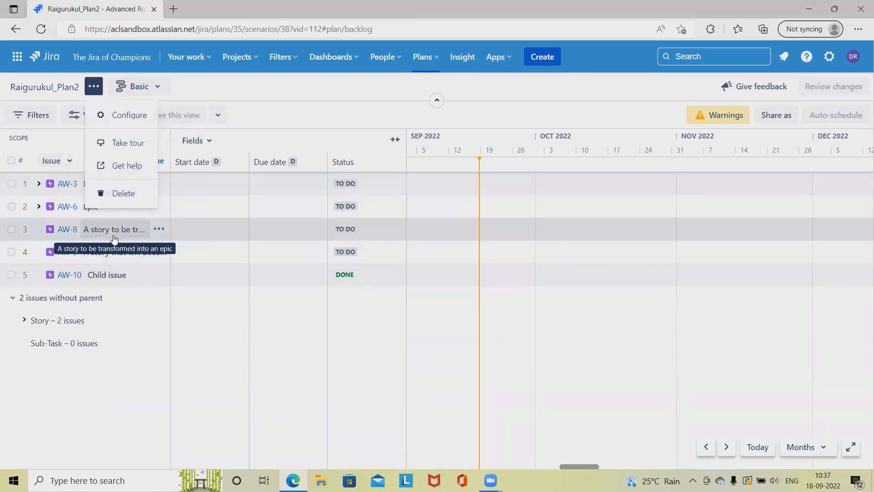
click(342, 99)
click(31, 115)
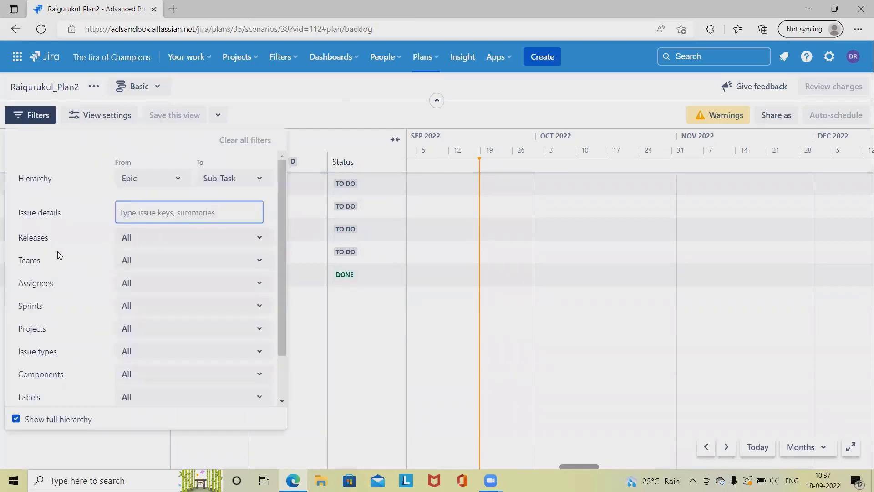
click(181, 184)
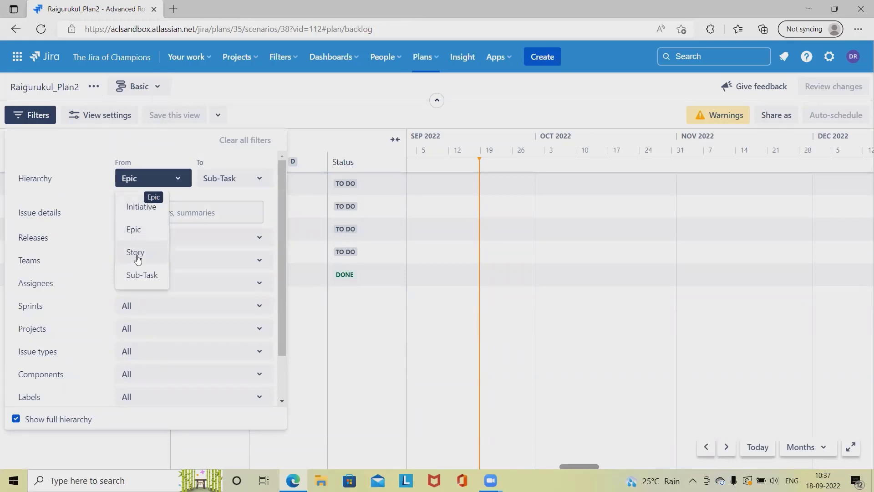
click(257, 182)
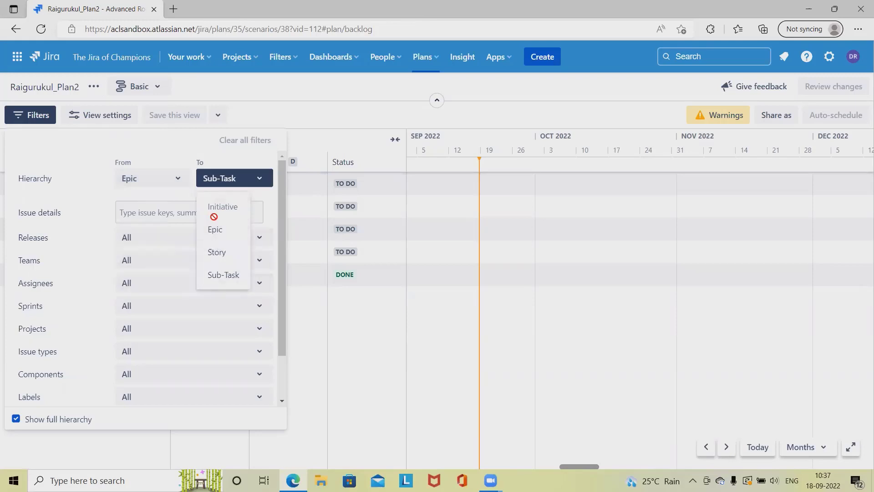
click(78, 205)
click(169, 221)
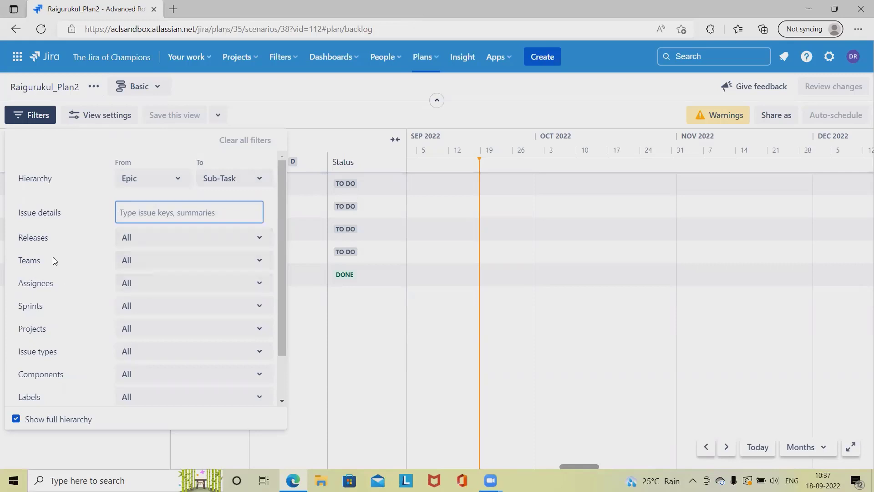
scroll(210, 371, down, 2)
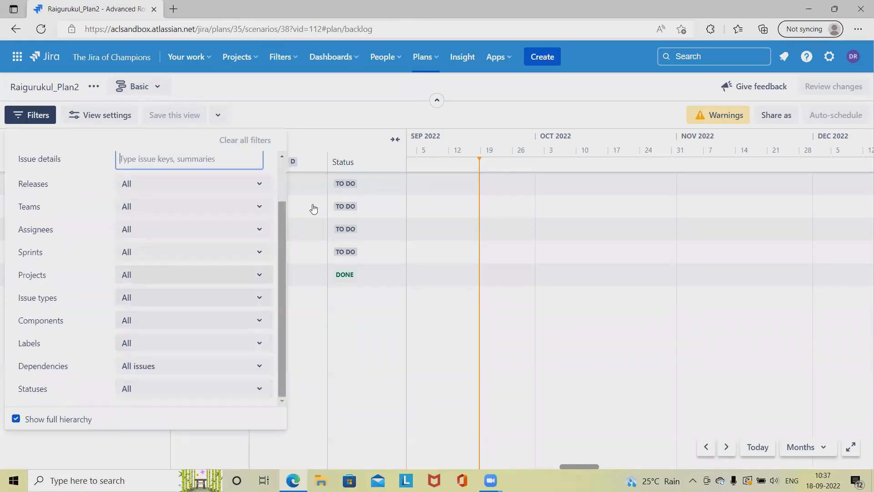
click(329, 117)
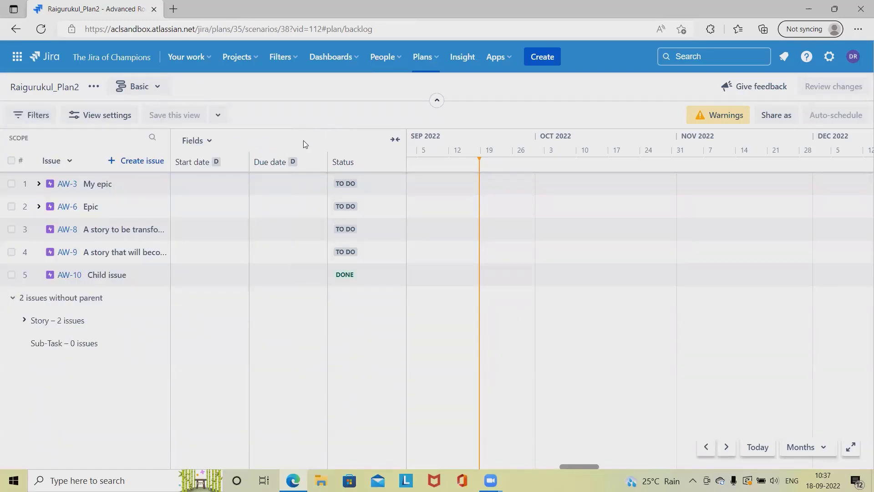
Select AW-3, AW-6 and AW-8, glance at Bulk actions, then show the Fields column list
click(11, 183)
click(11, 206)
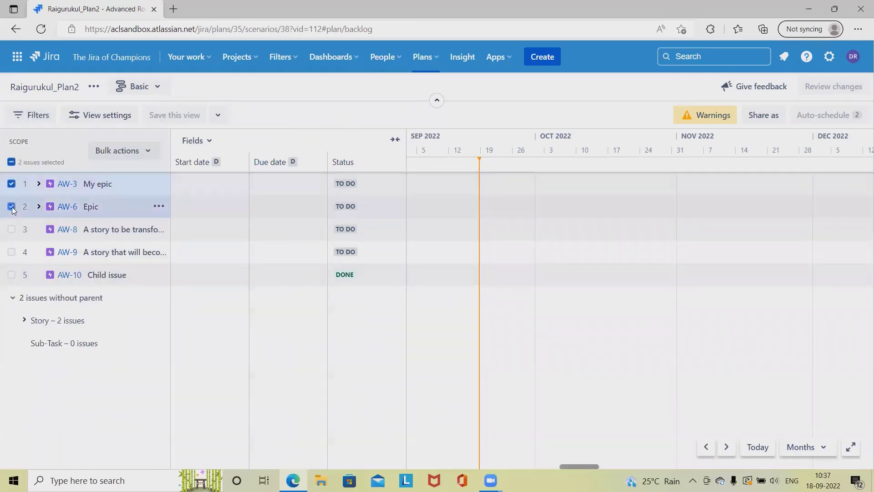
click(11, 229)
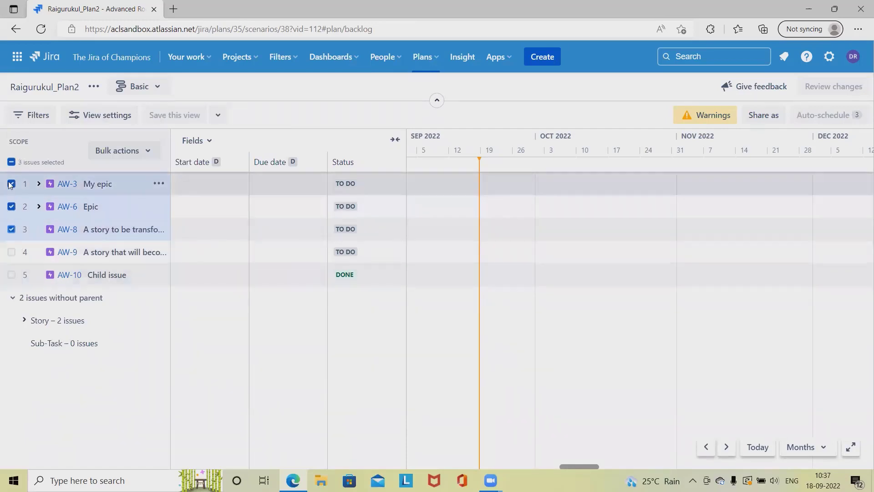
click(146, 153)
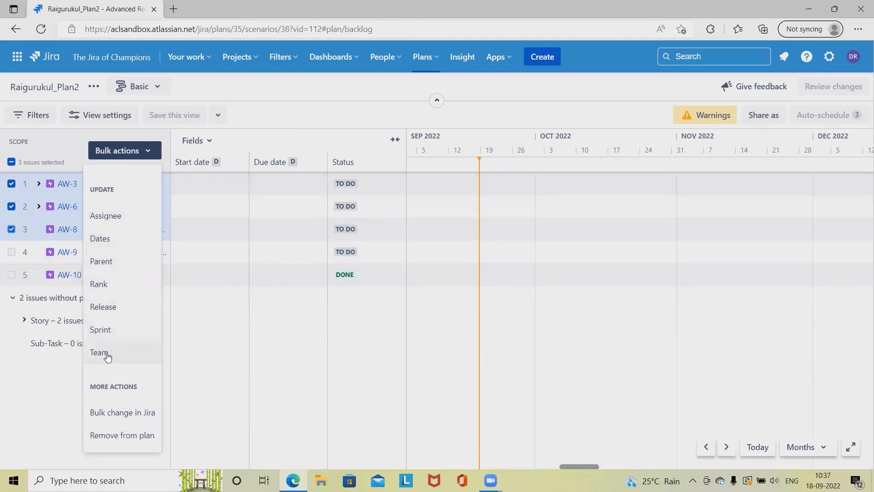
click(352, 107)
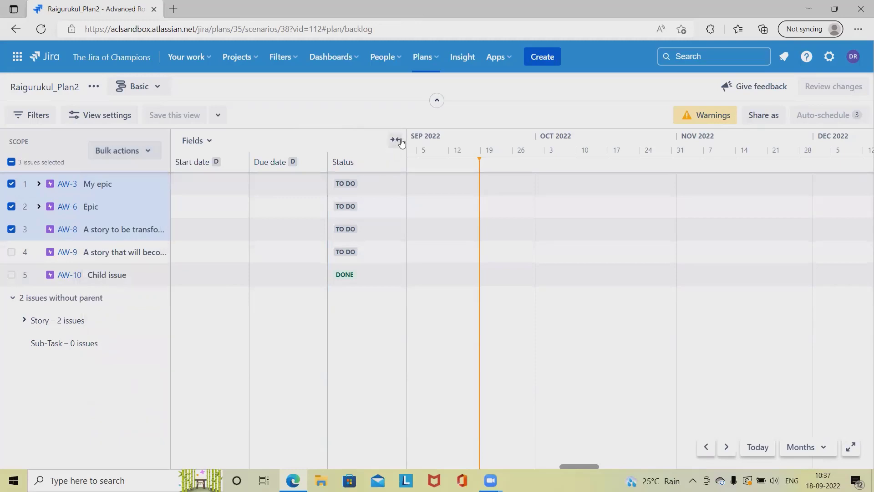
click(210, 142)
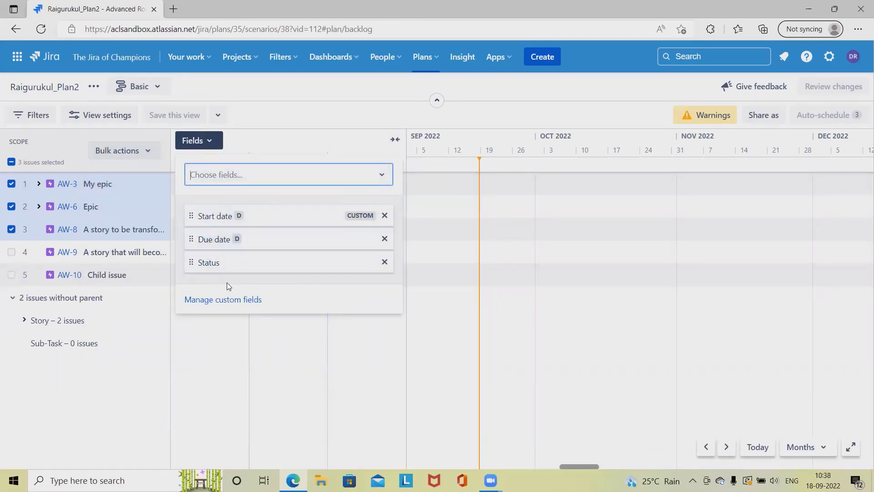
Schedule My epic (AW-3) from 18 to 30 September 2022
click(324, 113)
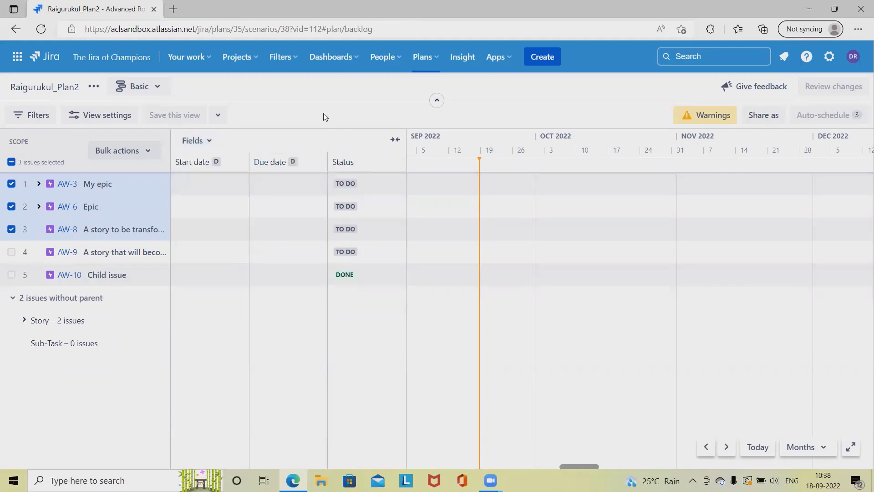
click(215, 182)
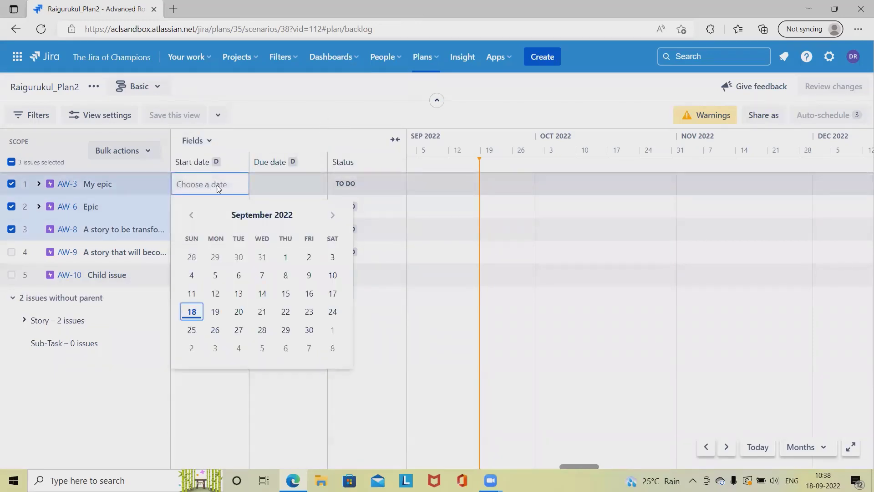
click(194, 317)
click(292, 183)
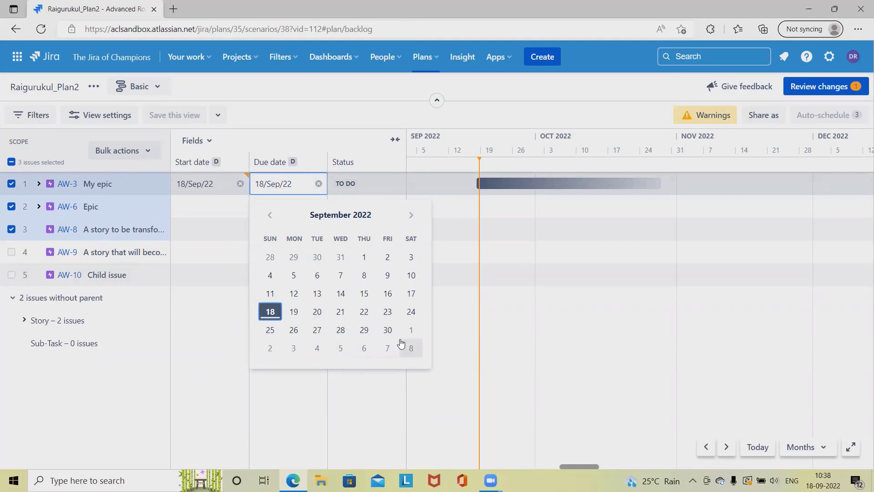
click(387, 331)
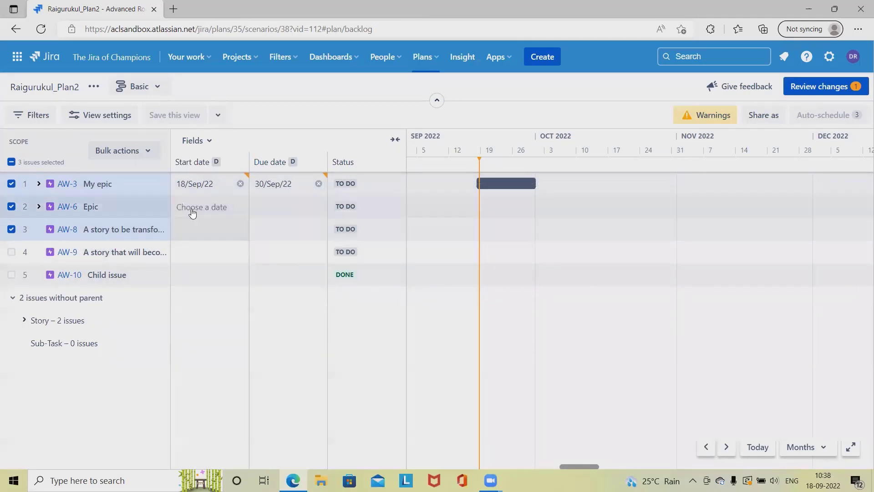
Schedule Epic (AW-6) 18 Sep–5 Oct 2022 and link My epic's end to its start
click(196, 208)
click(190, 334)
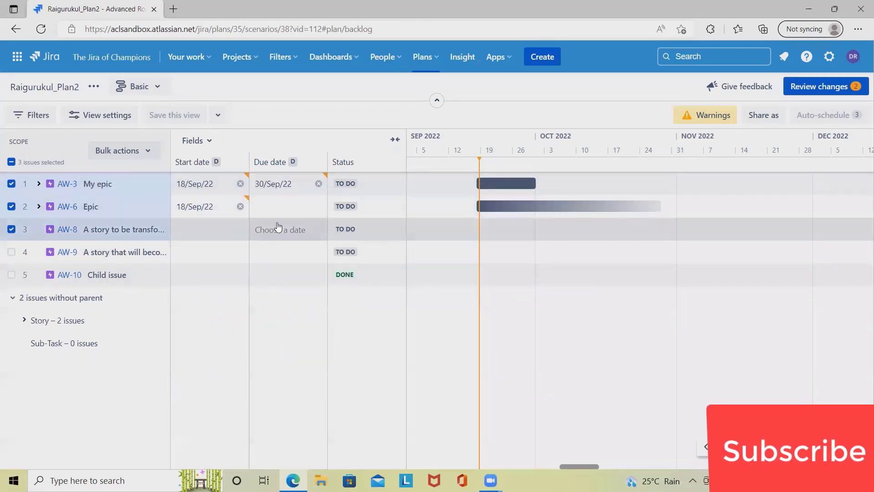
click(279, 208)
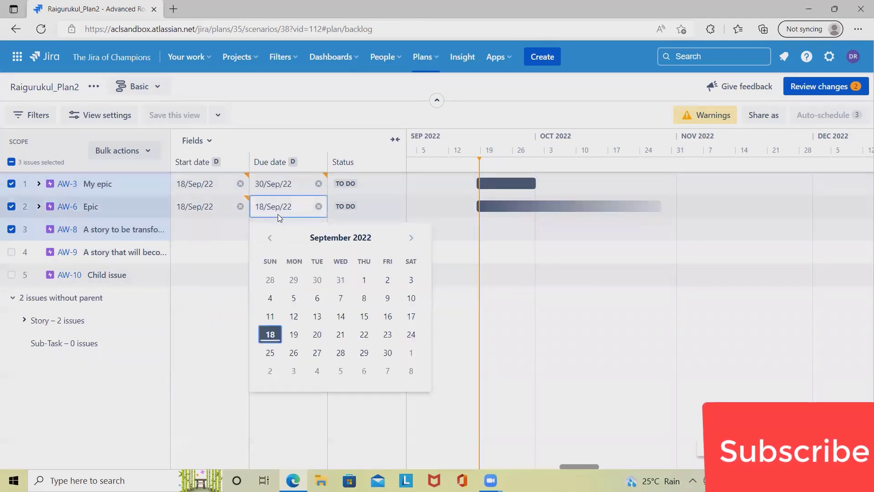
click(345, 376)
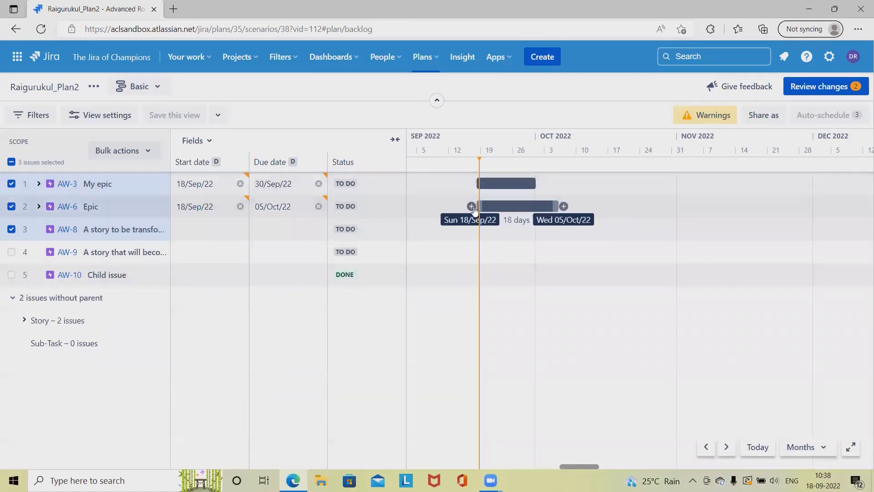
drag(474, 210, 538, 184)
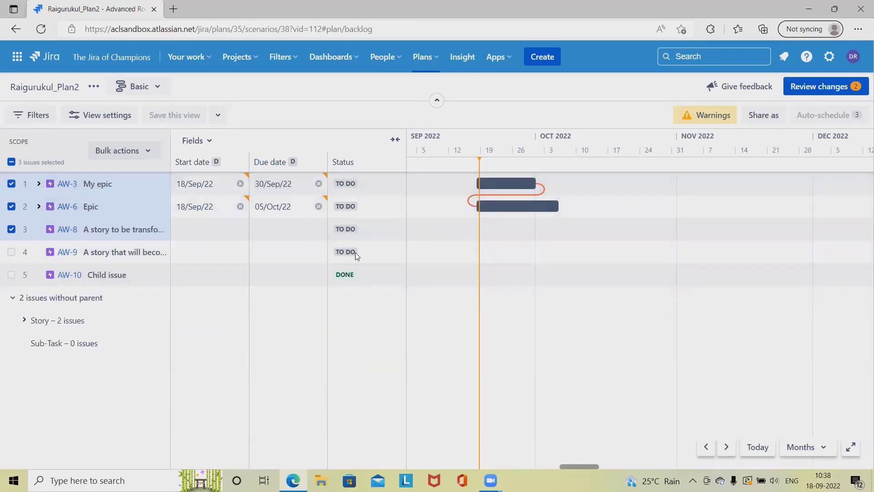
Jump the timeline to today and switch its scale from Months to Quarters
click(760, 450)
click(794, 450)
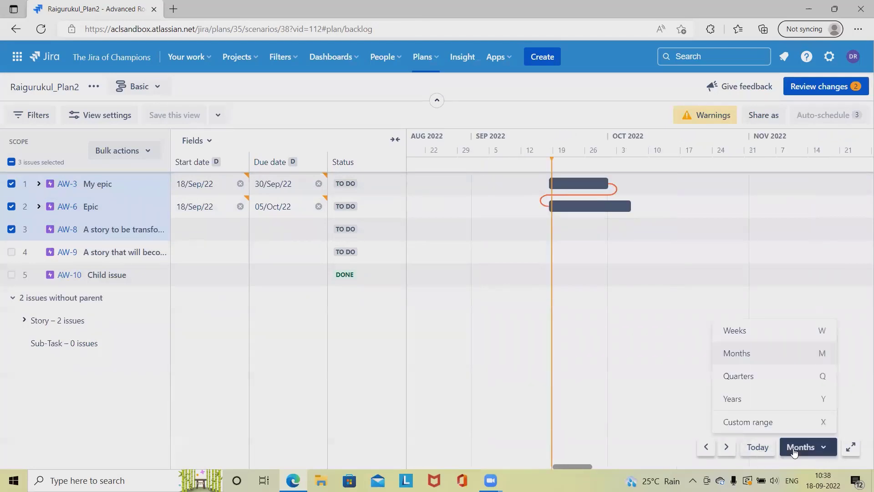
click(767, 381)
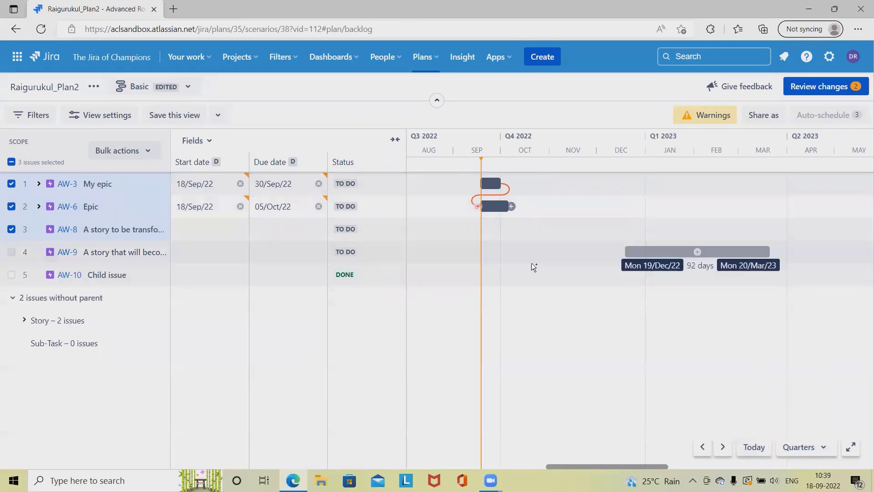
Step the quarterly timeline back and forth with the < and > buttons
click(702, 447)
click(722, 447)
click(703, 447)
click(722, 447)
click(703, 447)
click(722, 446)
Change the plan view from Basic to Sprint capacity management
click(165, 89)
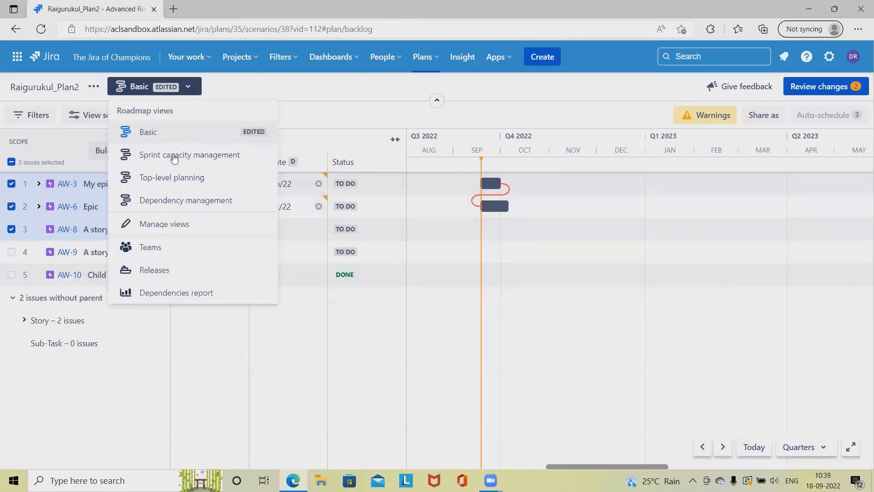
click(175, 156)
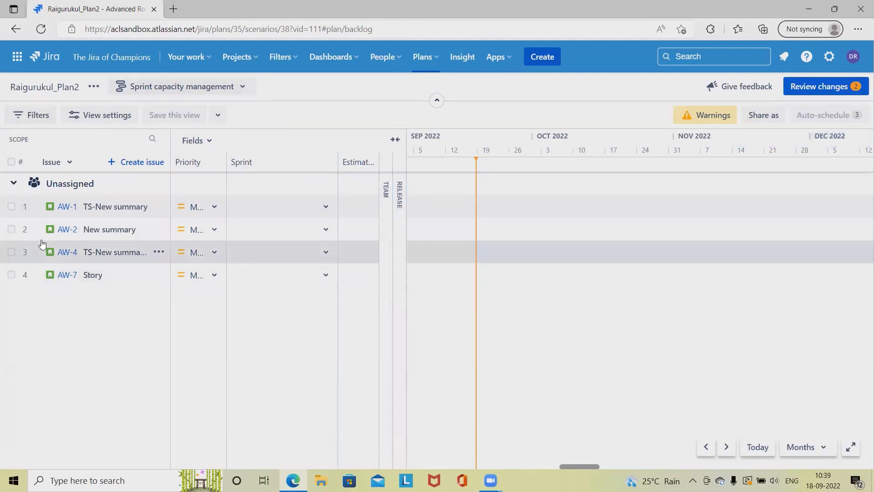
Review and save the pending AW-3 and AW-6 date changes to Jira, then open the Save this view options
click(828, 89)
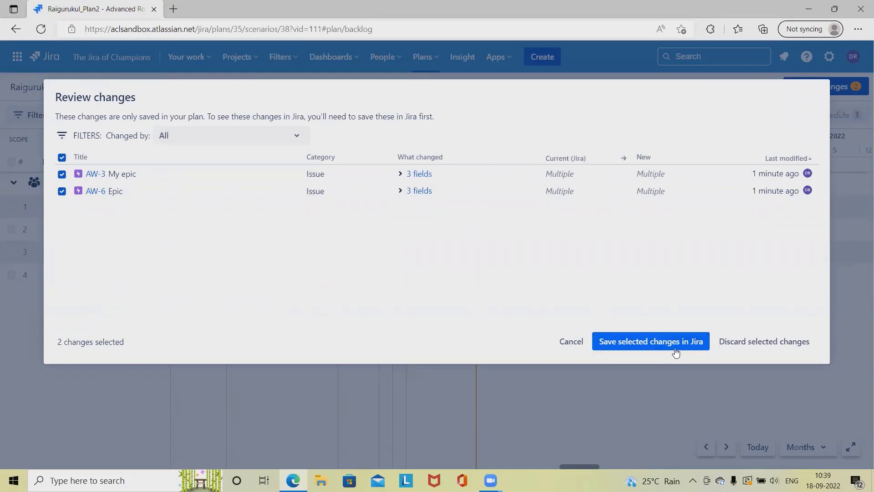
click(676, 349)
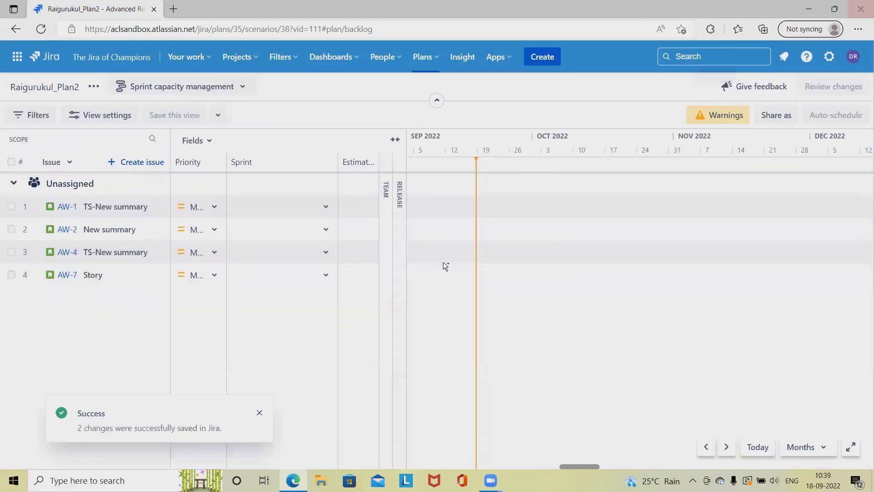
click(217, 117)
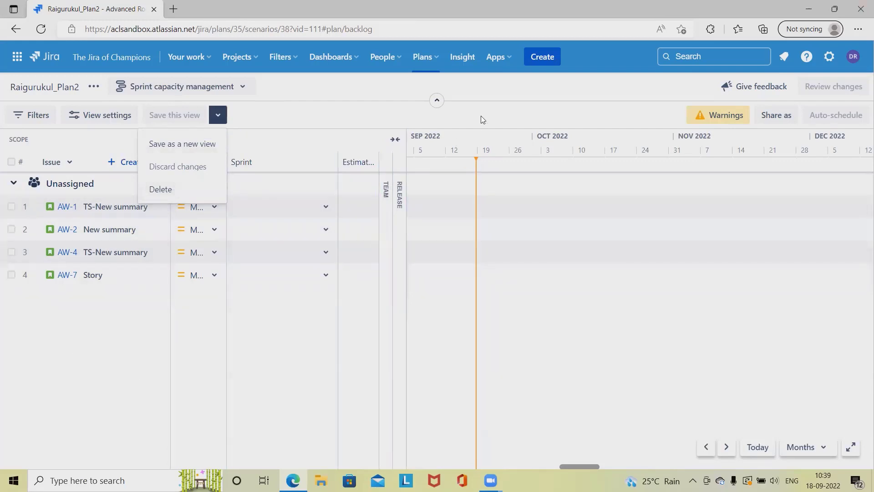
Open the plan's Configure settings and browse Issue sources and Exclusion rules
click(499, 114)
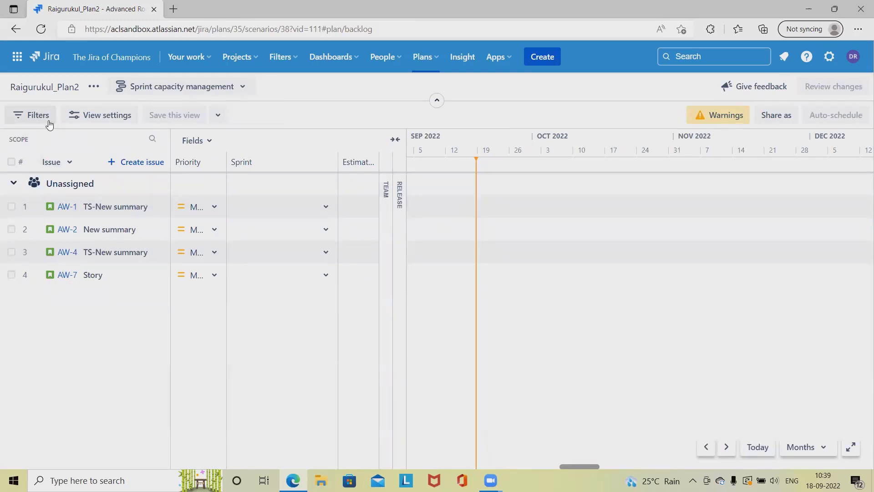
click(95, 87)
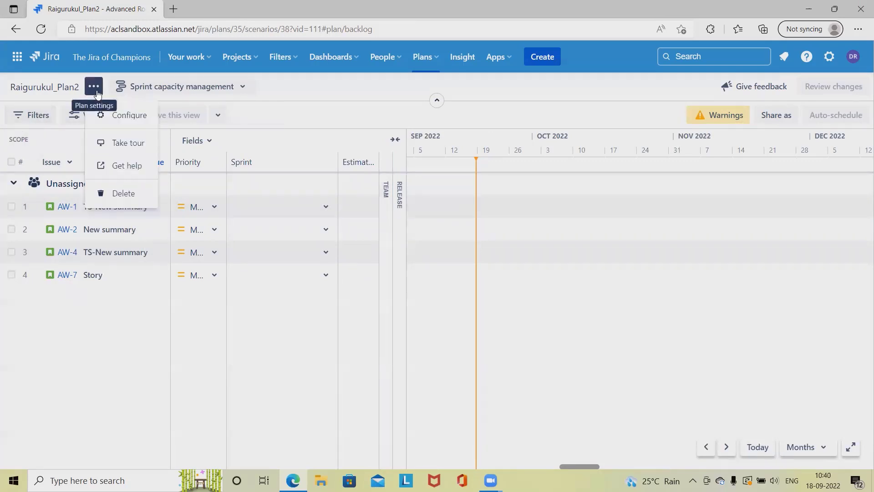
click(122, 118)
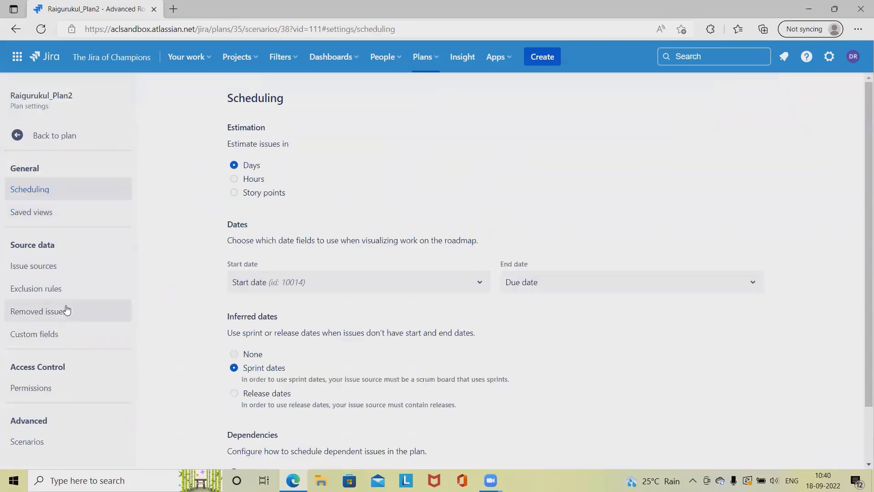
click(60, 274)
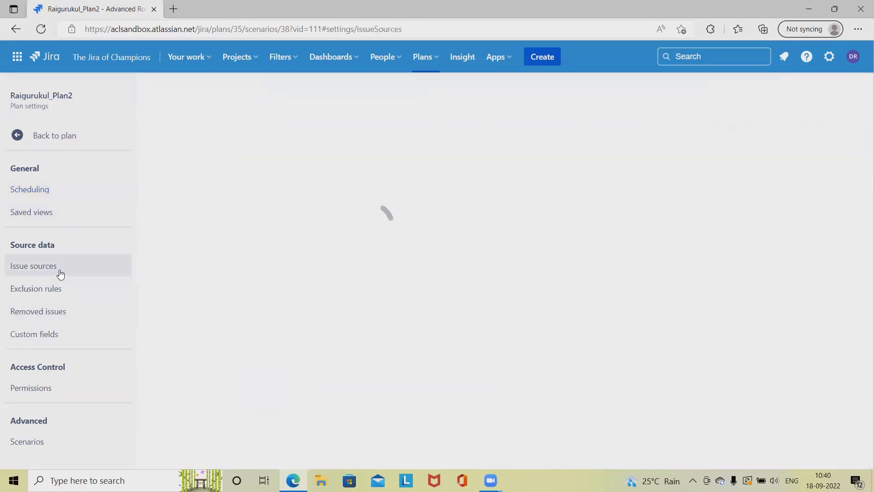
click(47, 294)
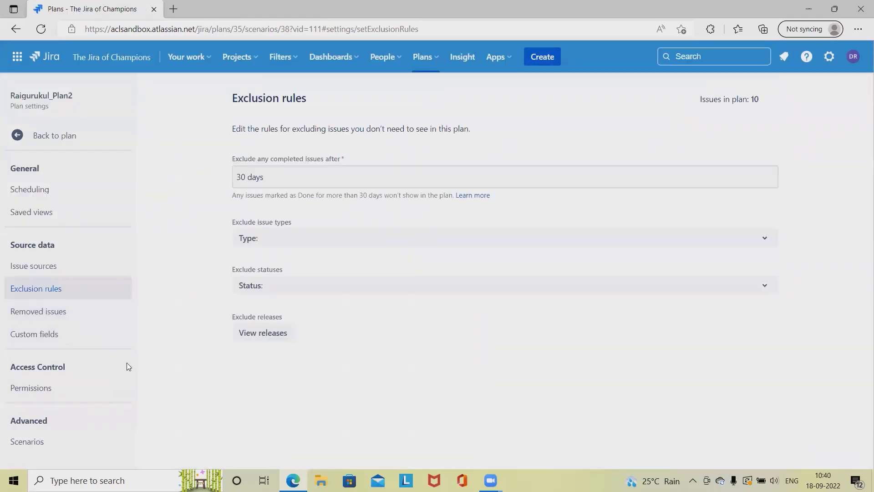
Return to the roadmap, then reopen Configure at the Scheduling settings
click(78, 135)
click(94, 88)
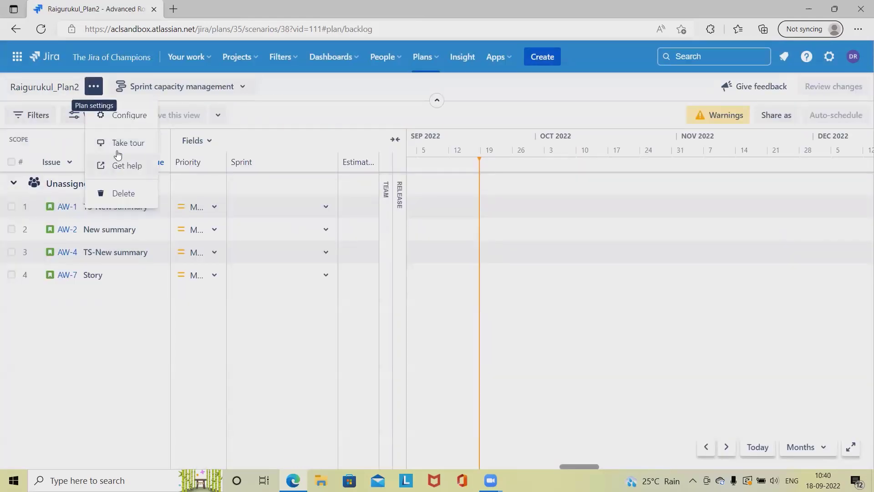
click(121, 114)
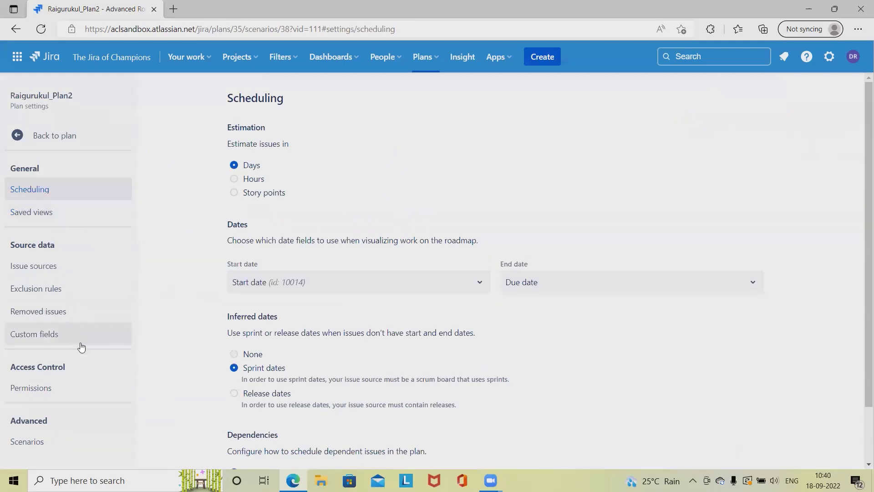
Go Back to plan from the settings sidebar to reach the Sprint capacity management roadmap
click(25, 144)
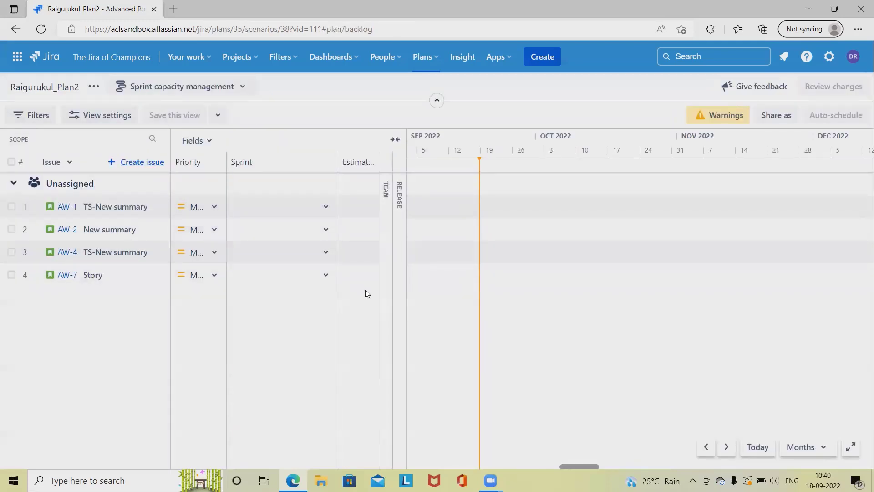